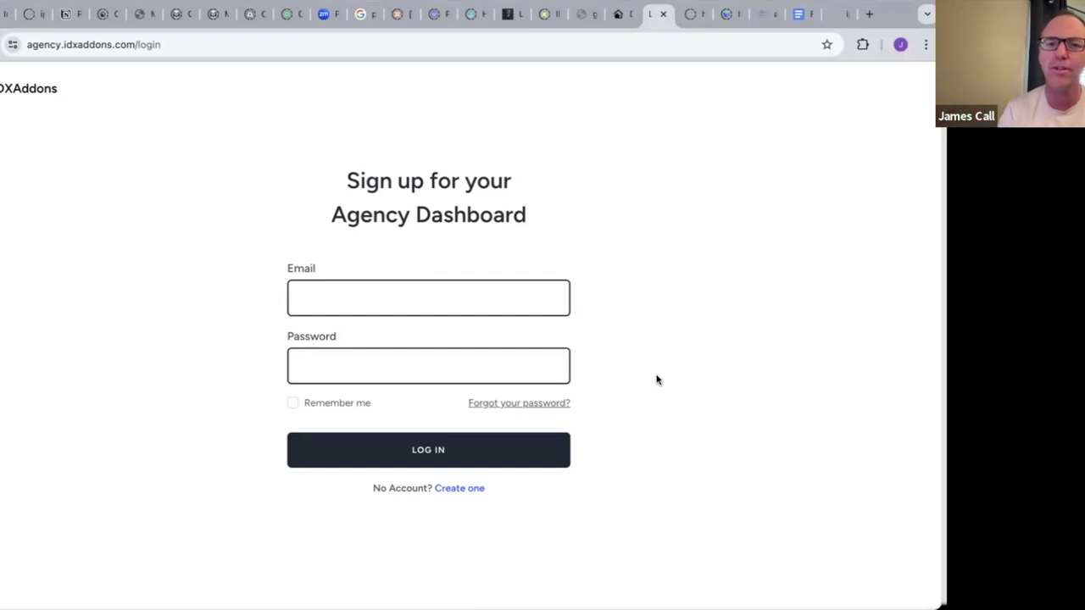
Fill the saved support email from autofill and begin entering the account password.
click(447, 306)
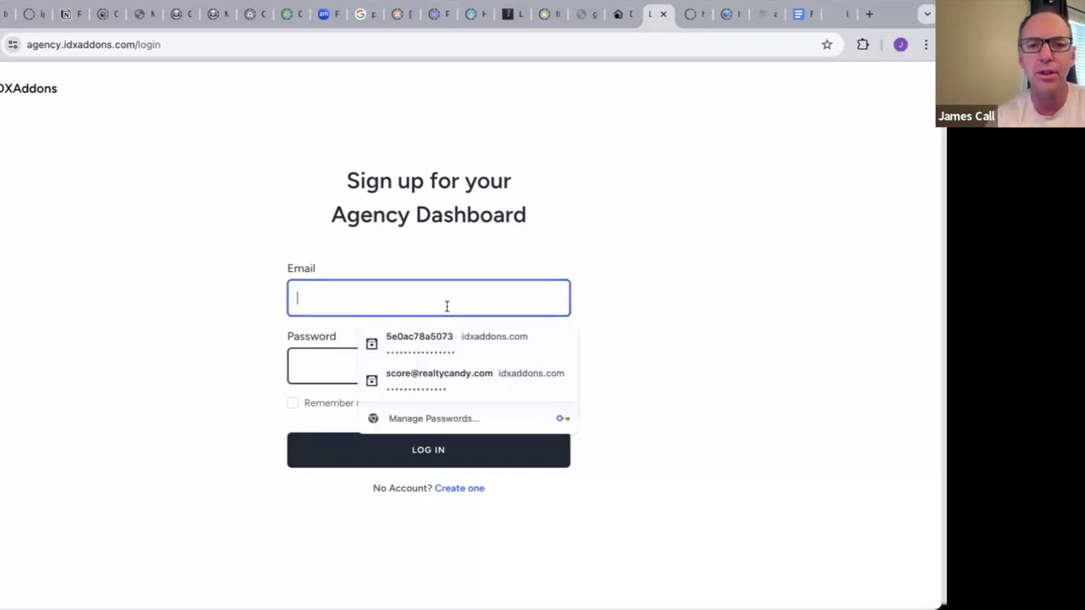
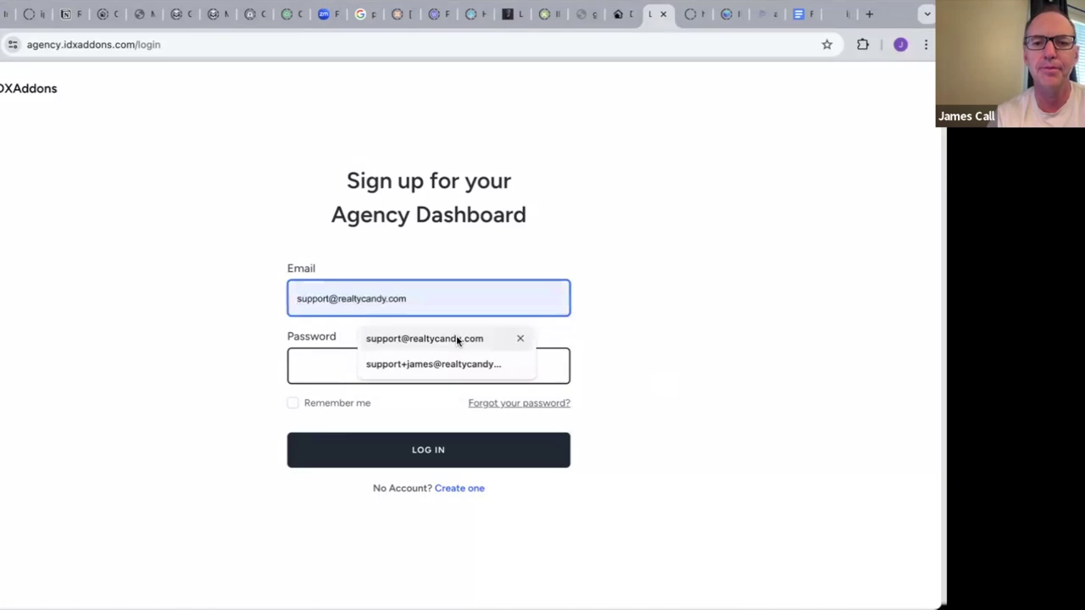
click(458, 338)
click(405, 371)
text(a)
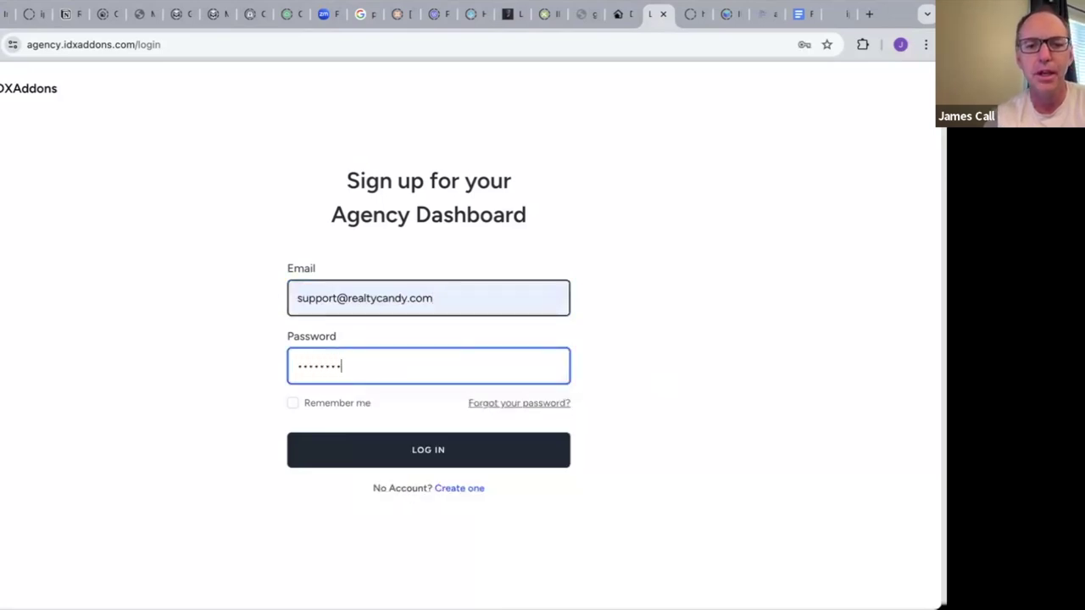
Look at the account registration page, then return to the login page.
click(461, 490)
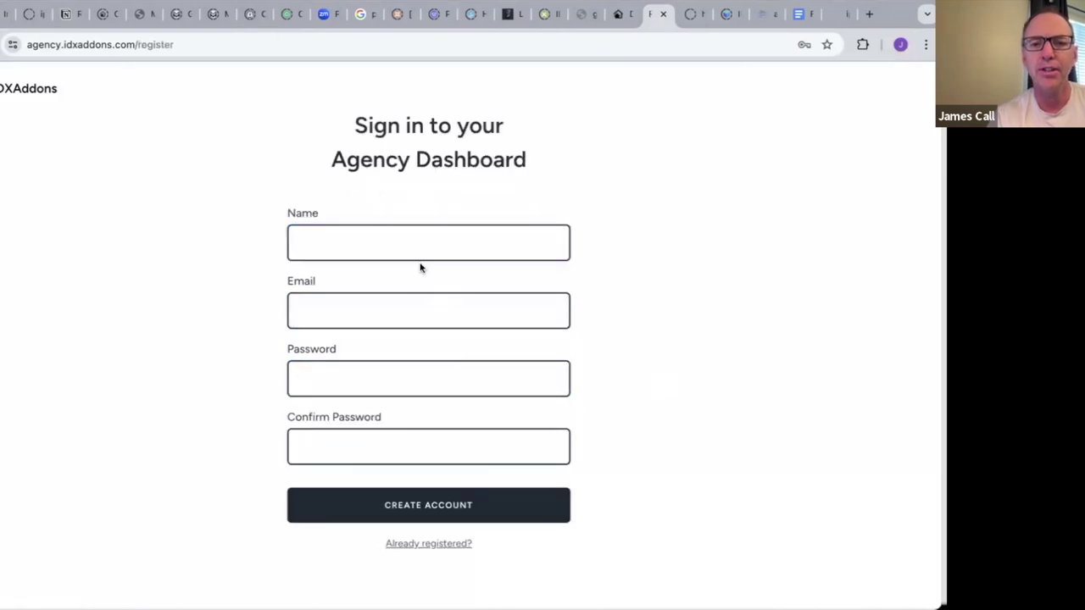
click(490, 242)
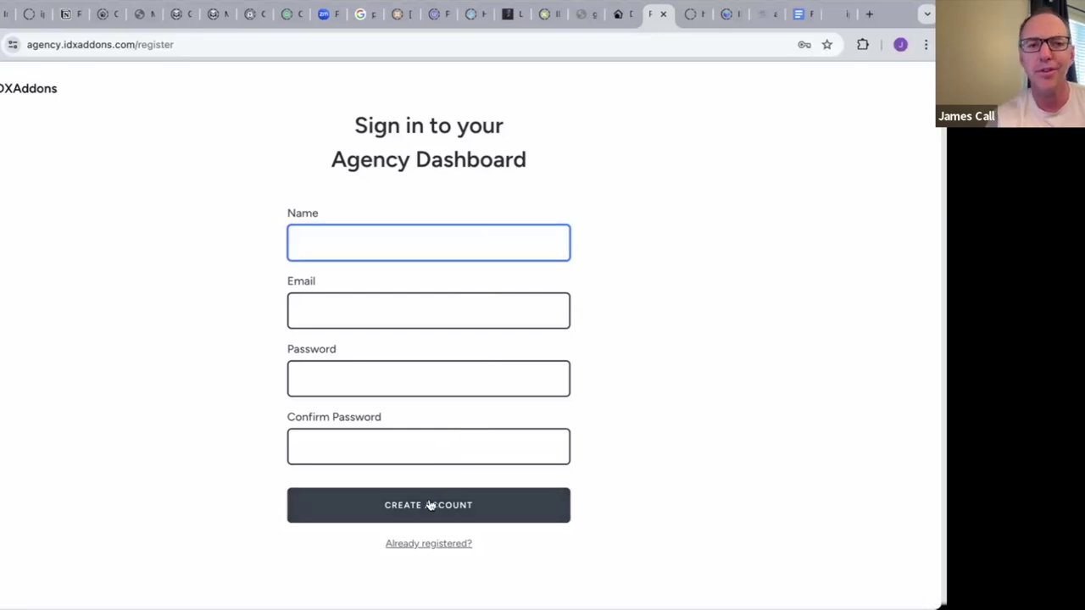
click(429, 544)
Re-enter the saved support email from autofill and type the account password.
click(379, 301)
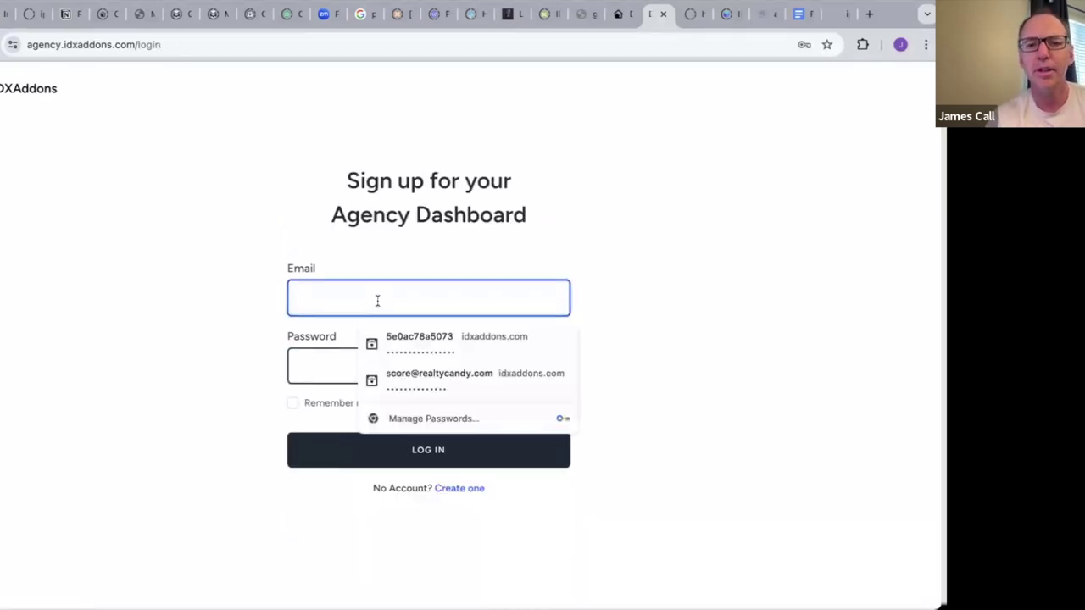
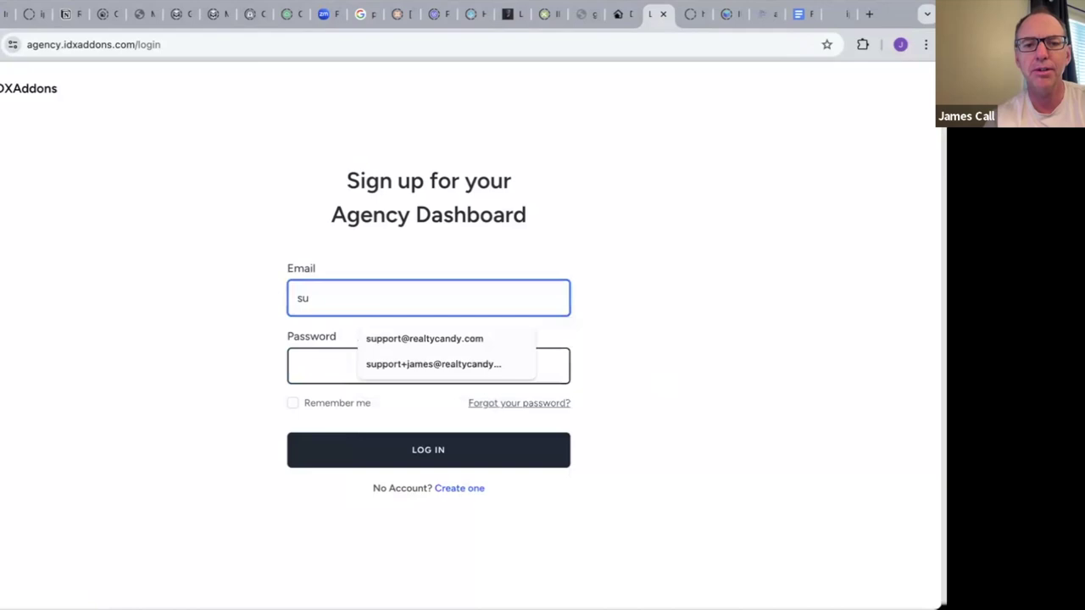
click(438, 338)
click(409, 363)
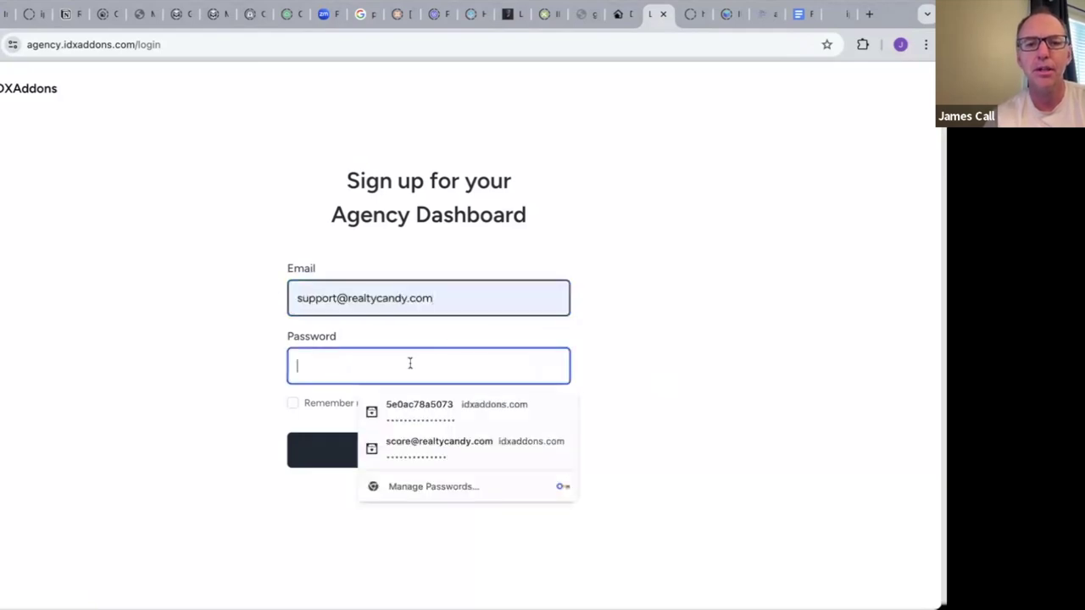
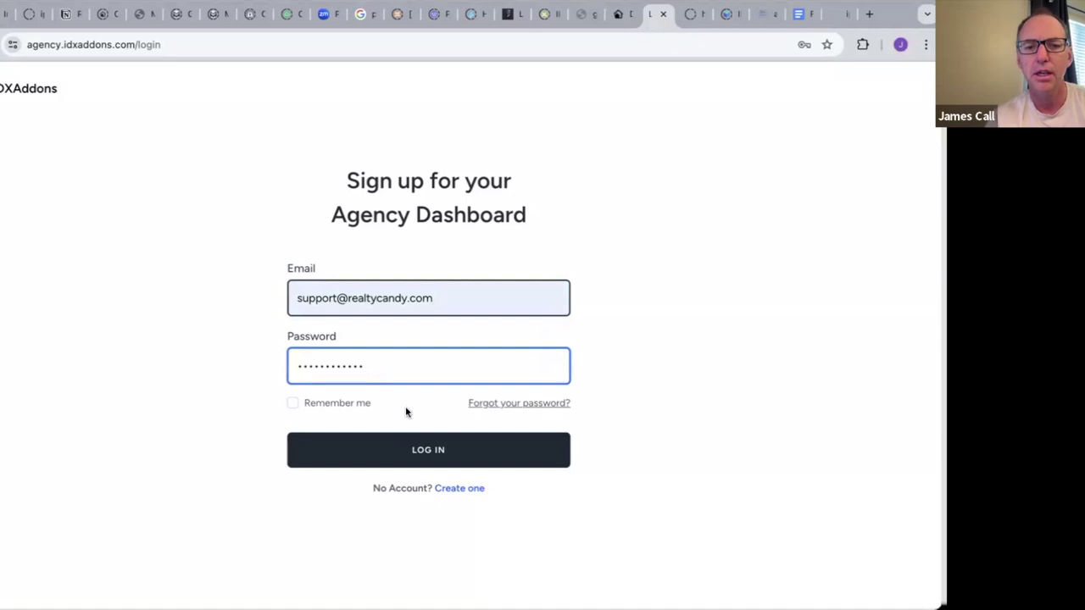
Log in with Remember me ticked and scroll through the four-client All Clients table.
click(361, 402)
click(412, 456)
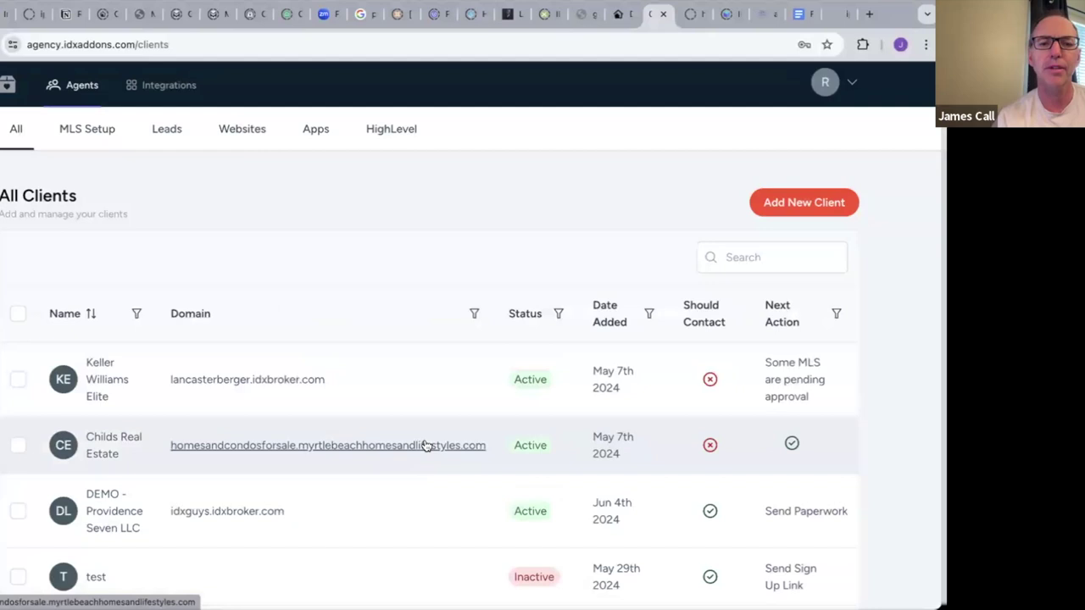
scroll(426, 446, down, 1)
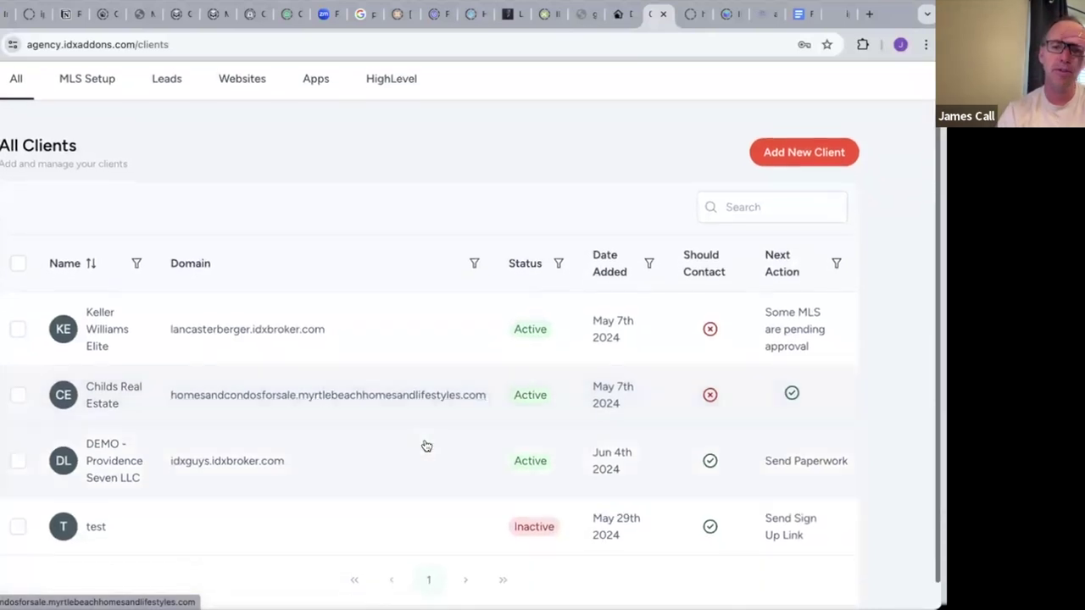
scroll(426, 446, down, 1)
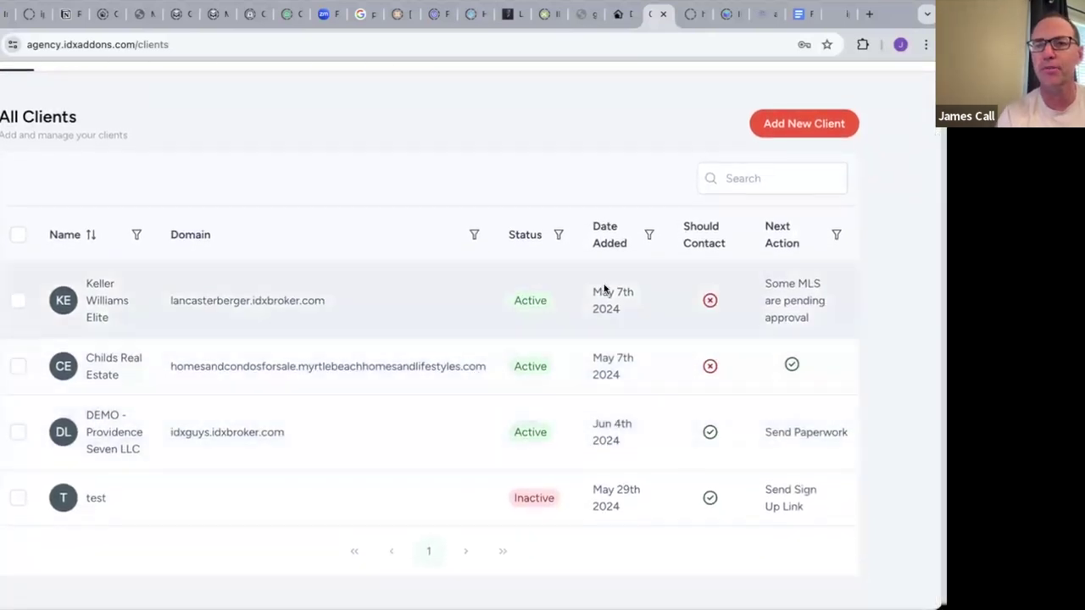
scroll(523, 223, up, 1)
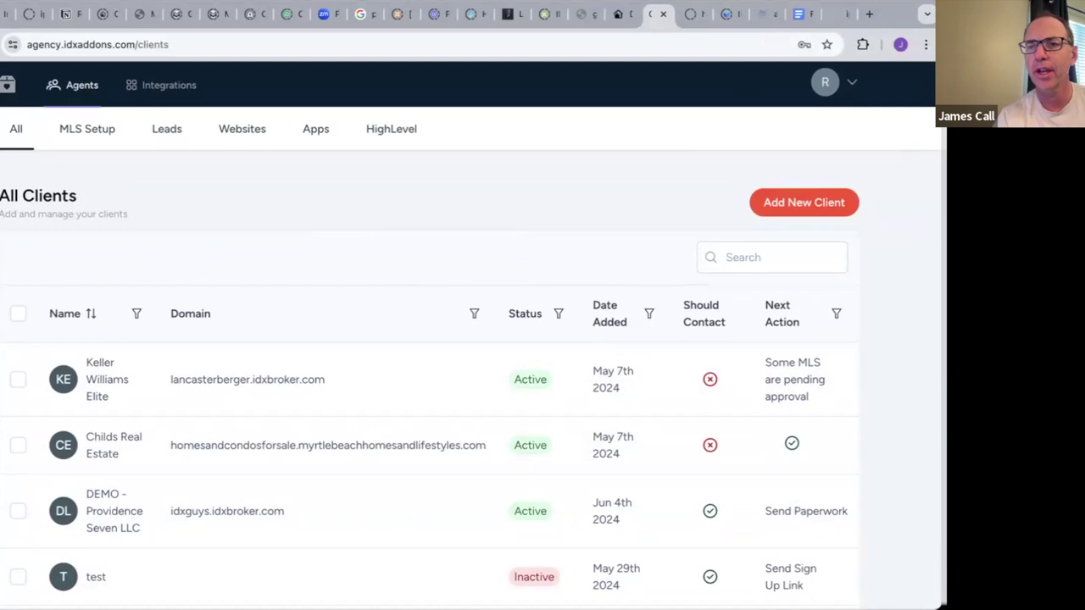
scroll(478, 272, down, 1)
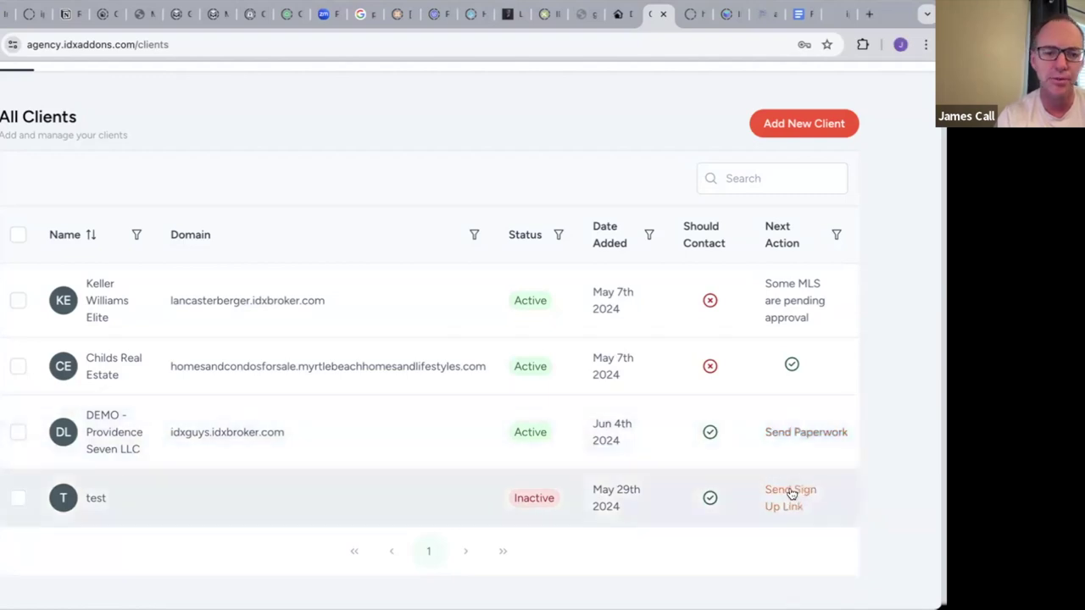
View and close the test client's sign-up link and the DEMO client's paperwork notice, then start Add New Client.
click(790, 492)
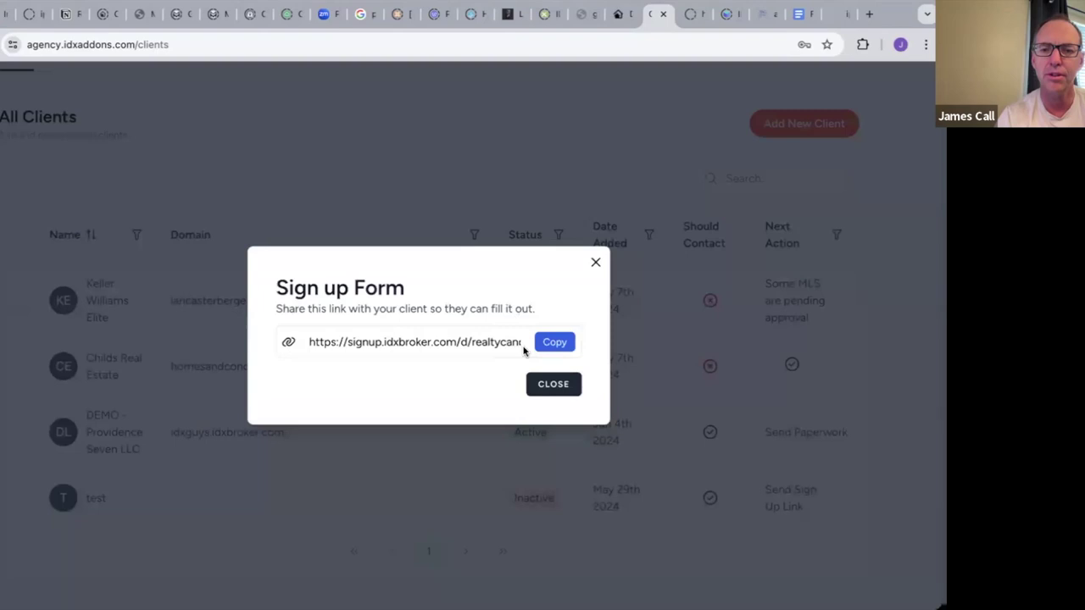
click(557, 384)
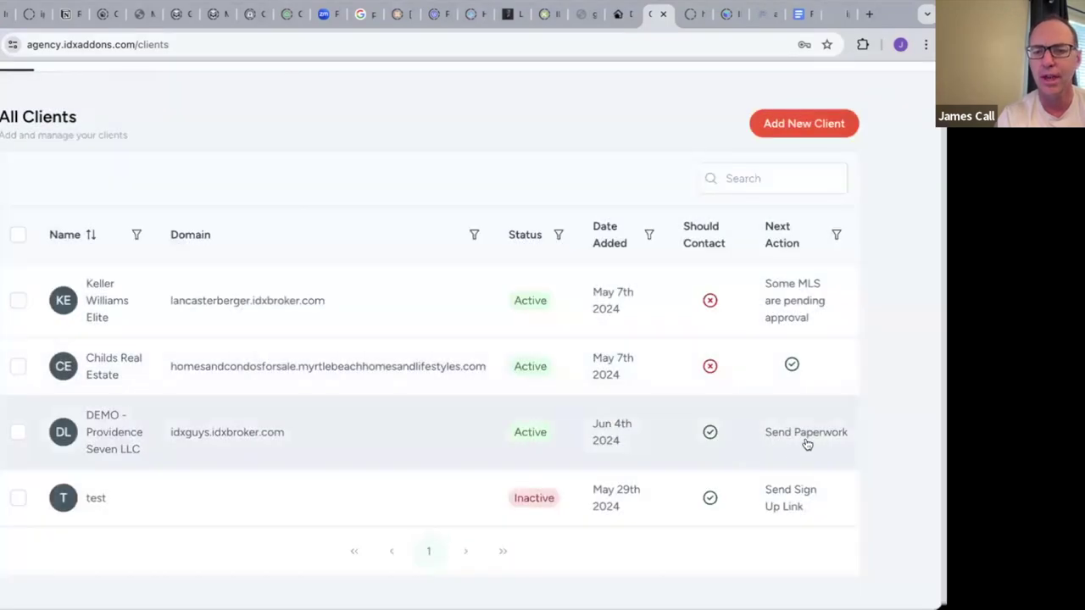
click(809, 434)
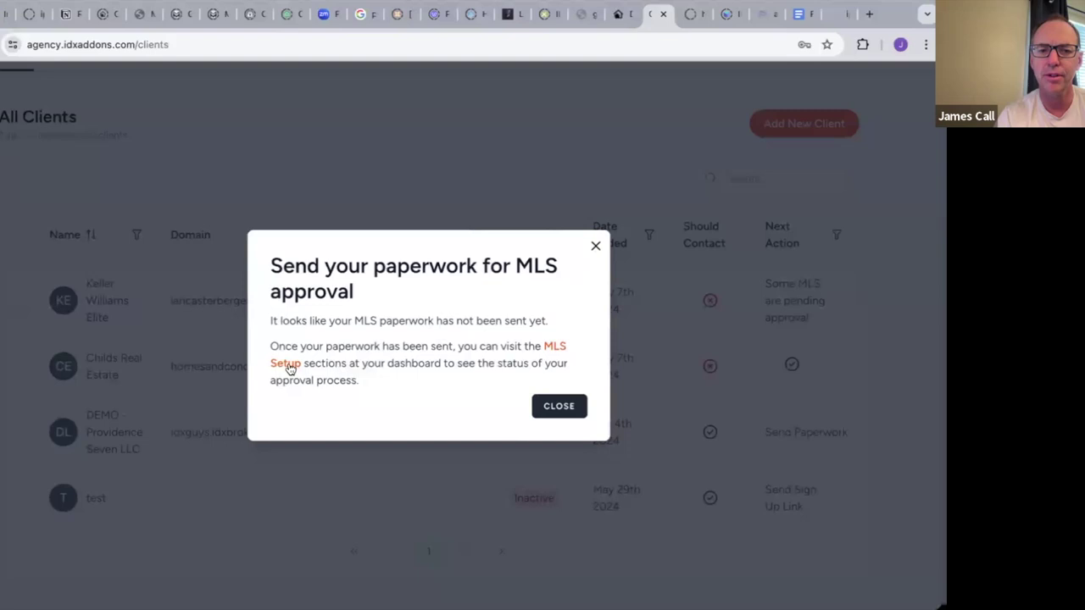
click(572, 407)
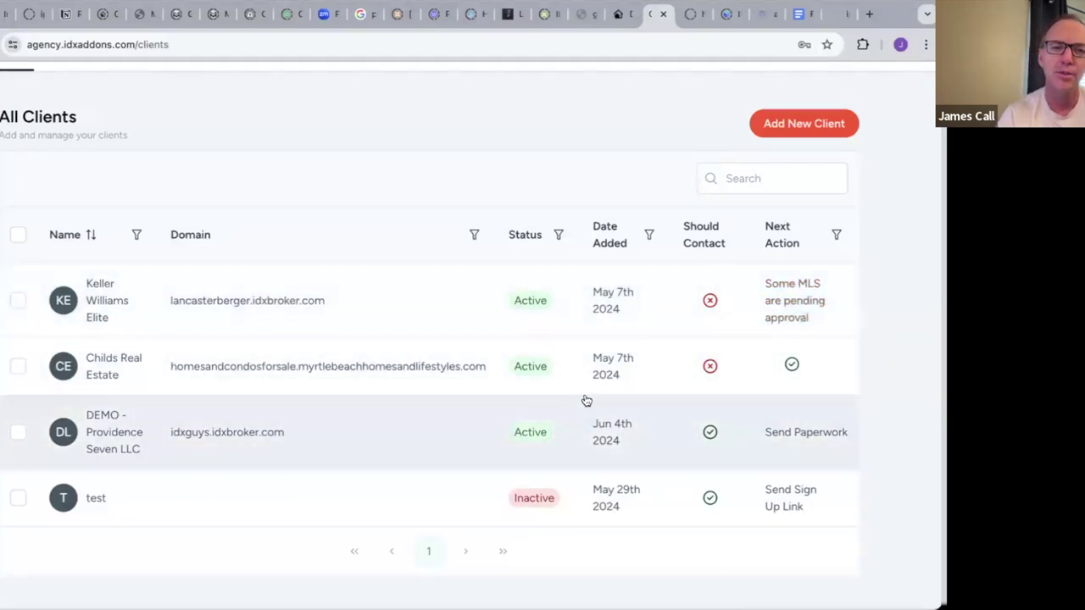
click(815, 125)
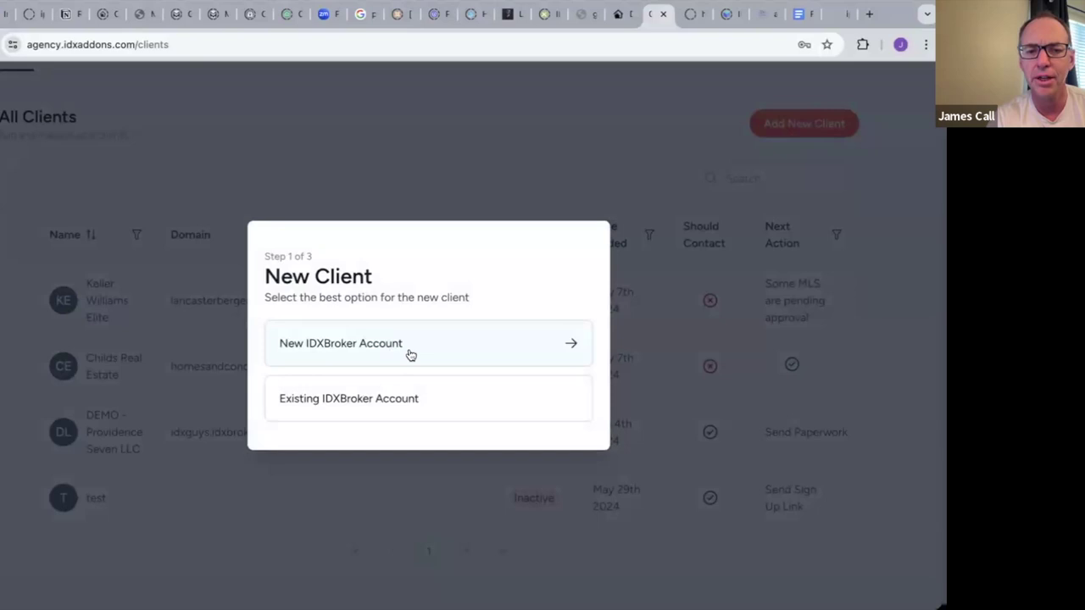
Try Existing IDXBroker Account, go back, and choose New IDXBroker Account instead.
click(417, 401)
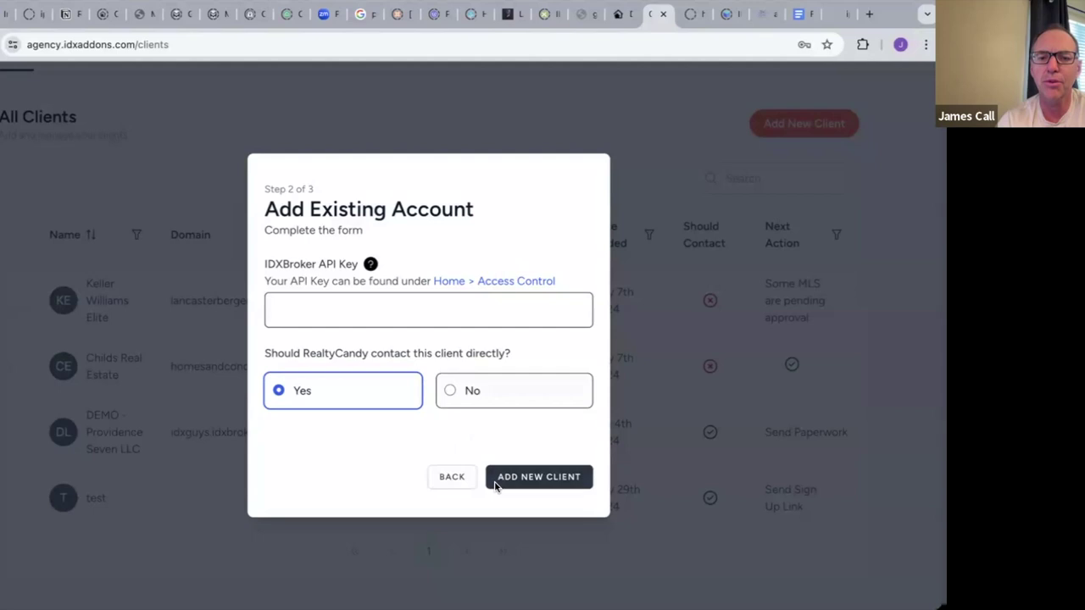
click(449, 479)
click(430, 364)
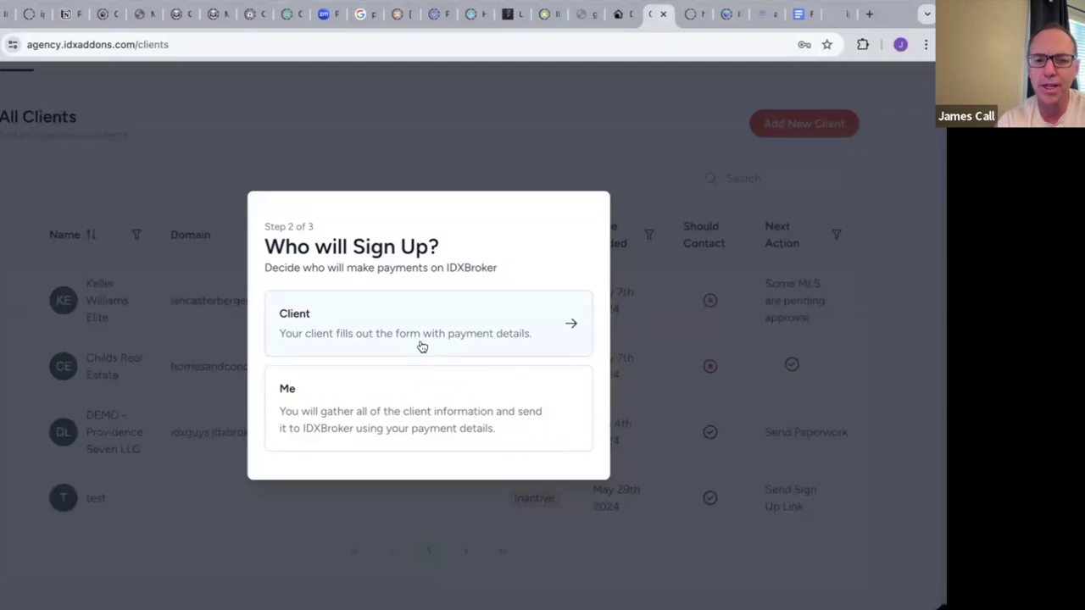
Choose Client as the one who signs up and pays, and dismiss the company-name autofill.
click(436, 341)
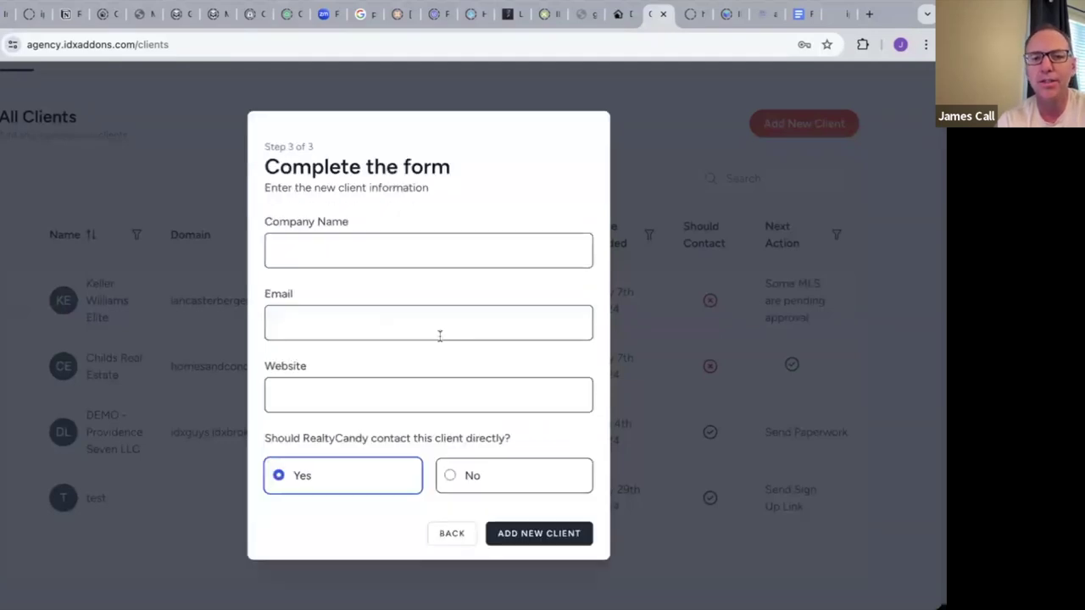
click(433, 253)
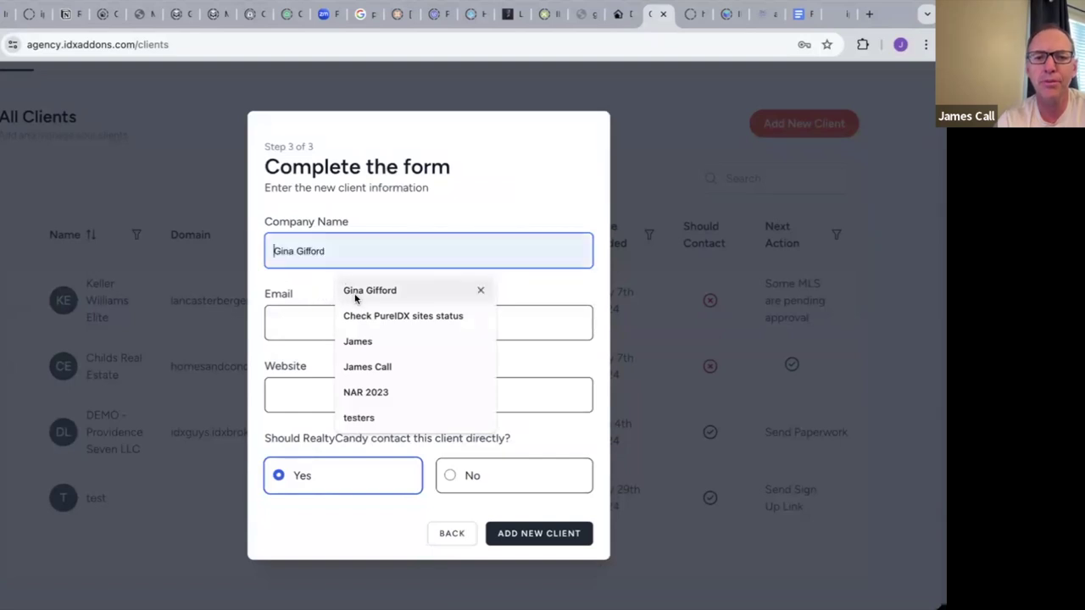
click(297, 286)
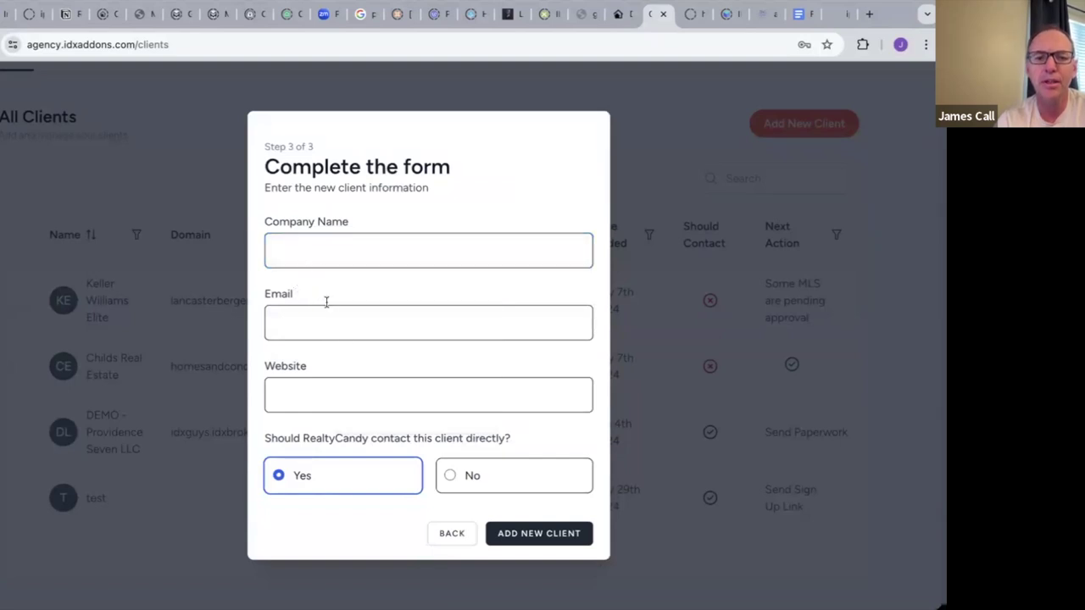
click(390, 251)
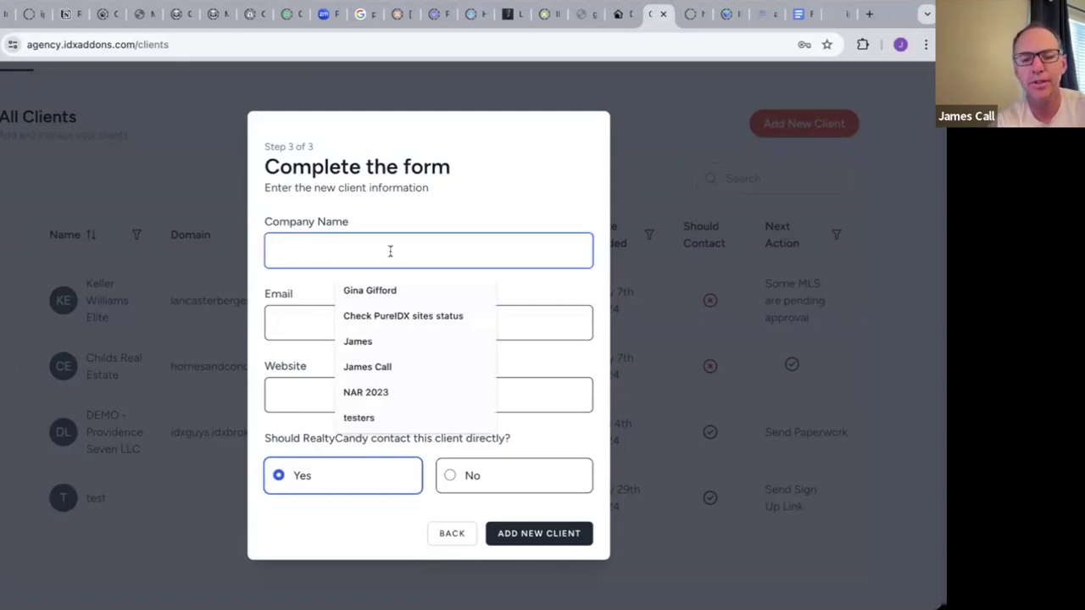
Enter Bob the Realtor, the client's email and bobtherealtor.com, choose no direct contact, and add the client.
text(Bi)
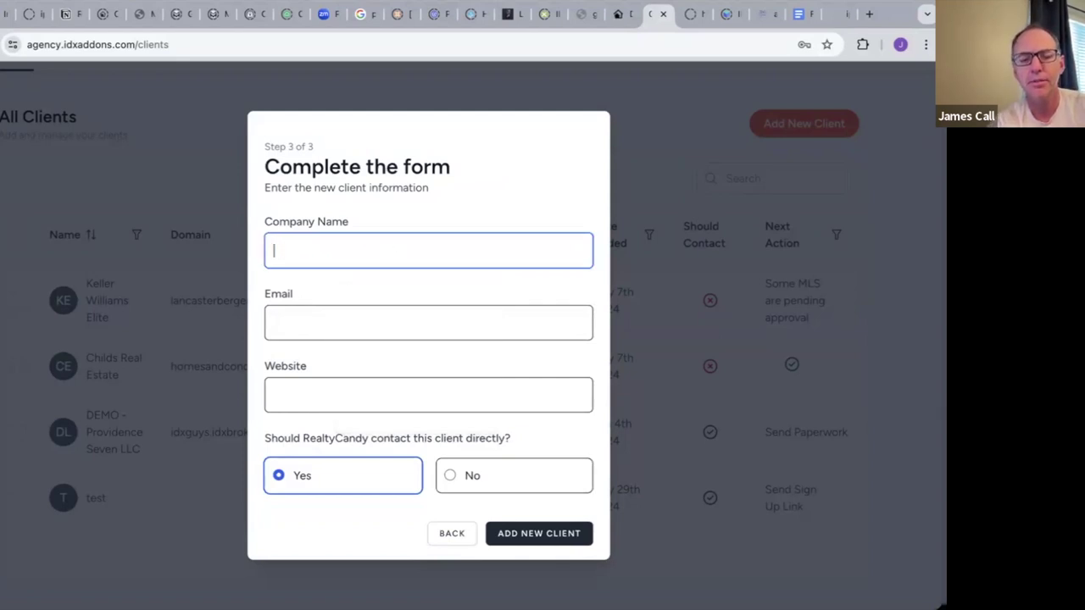
text(b the Real)
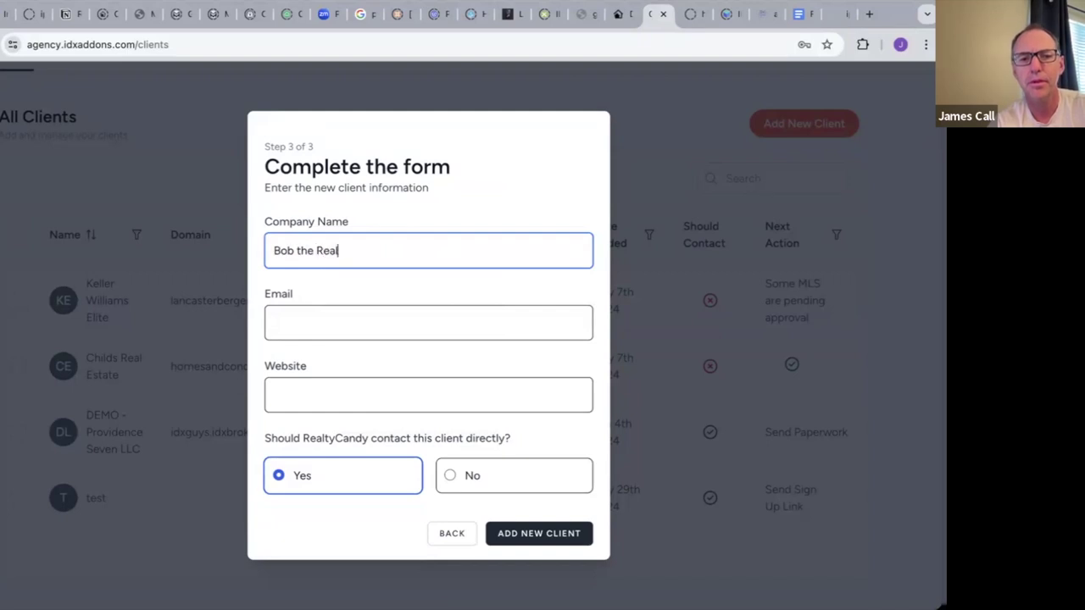
text(tor)
key(Tab)
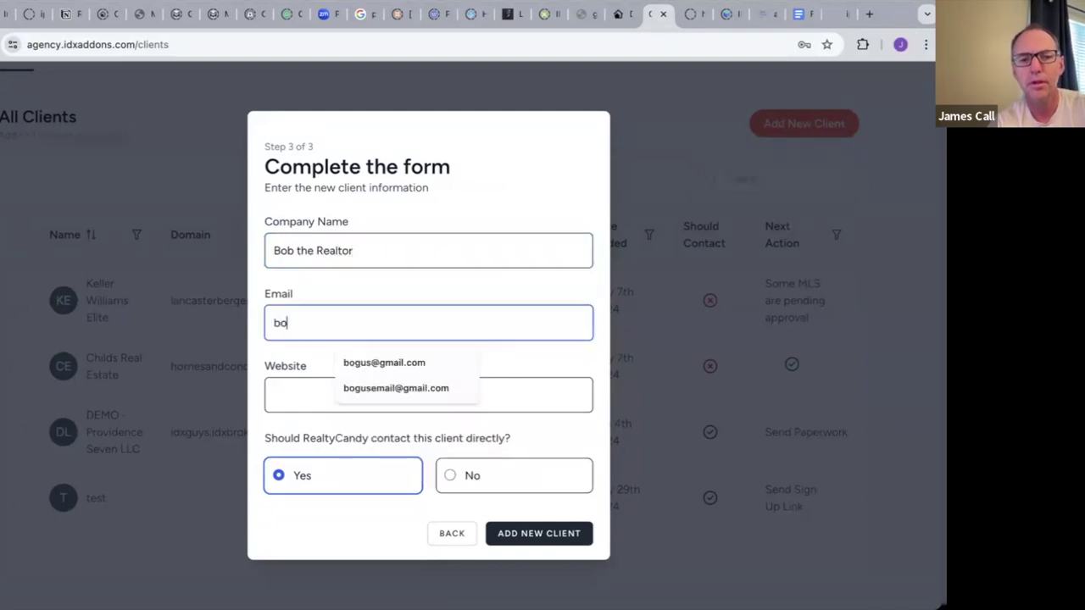
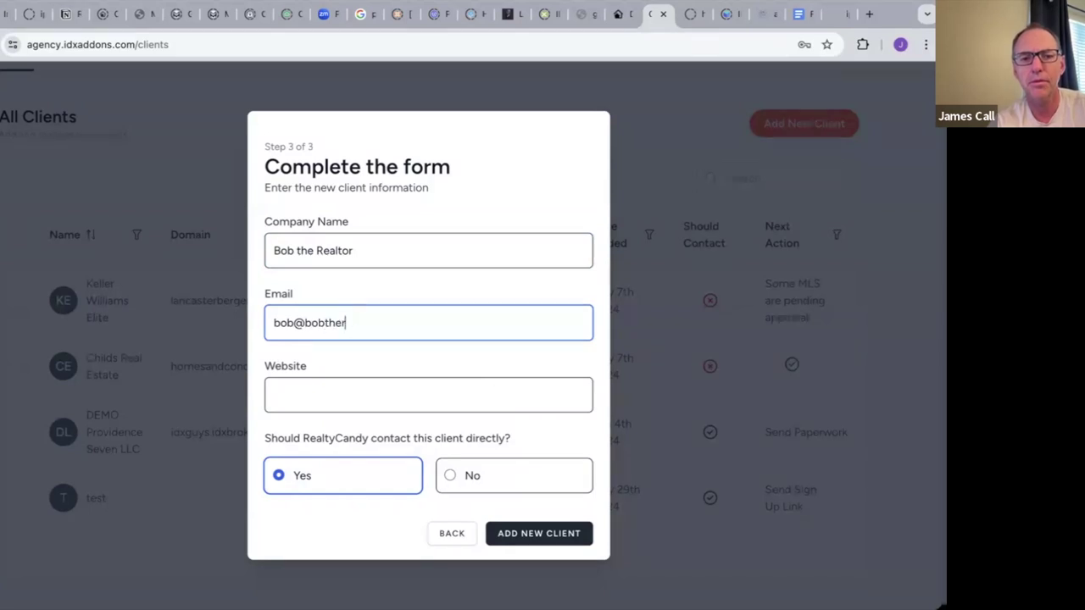
key(Tab)
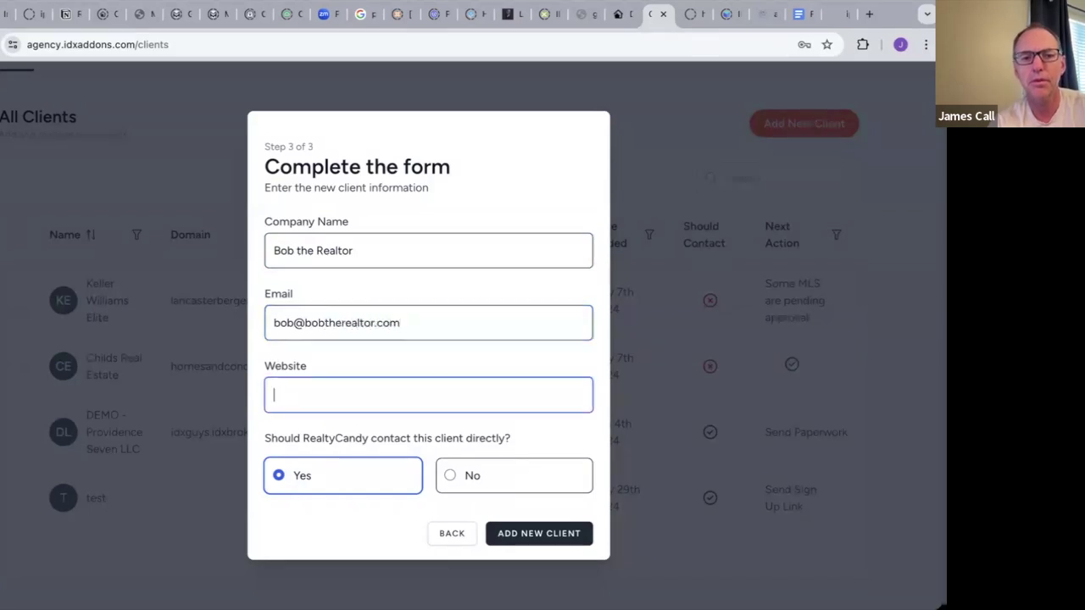
text(bobtherealtor)
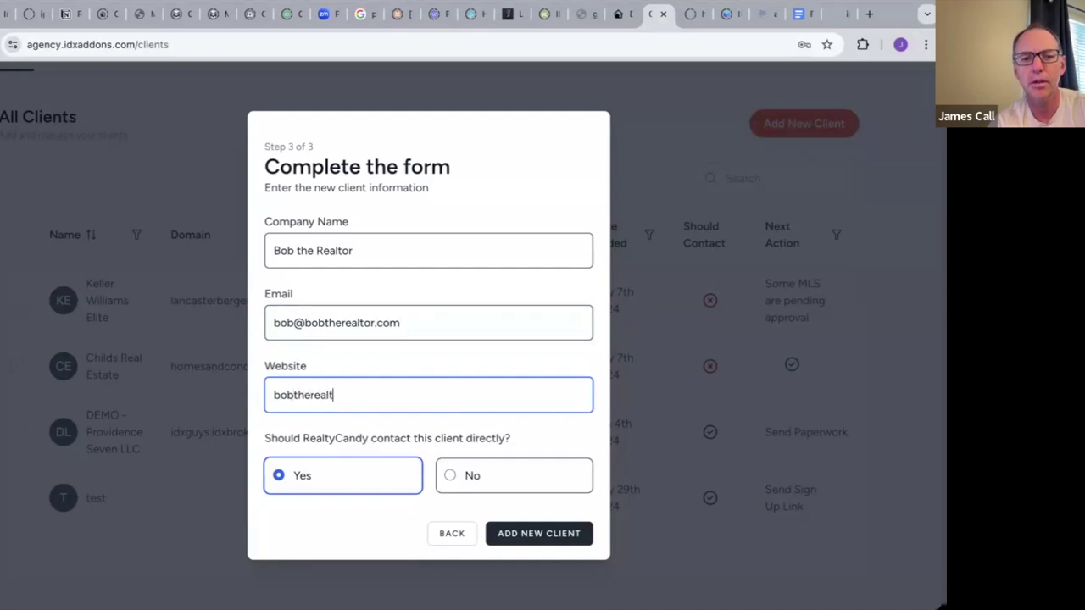
text(.com)
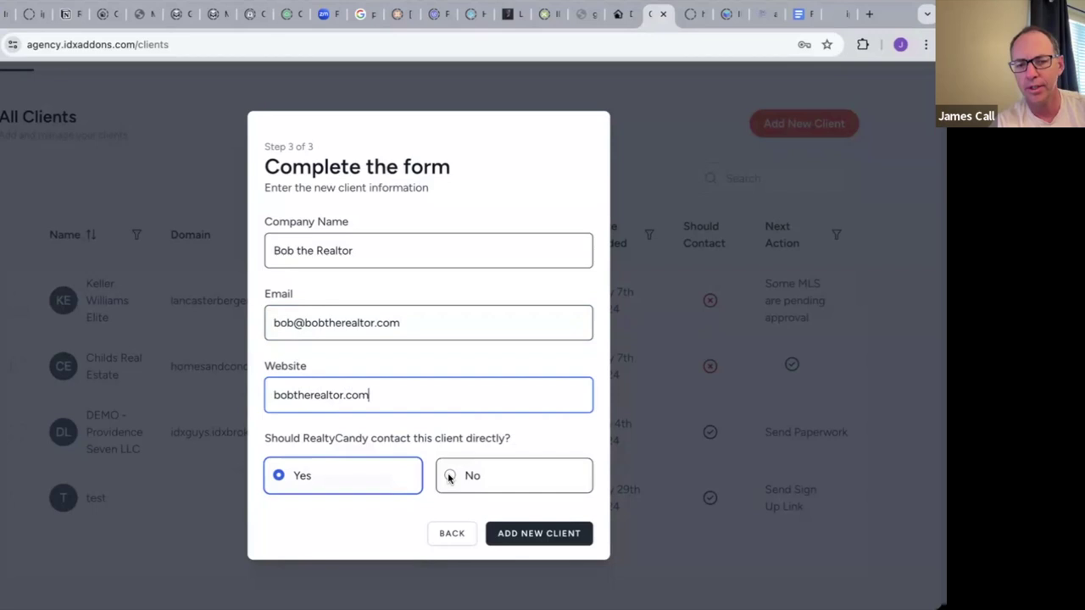
click(450, 478)
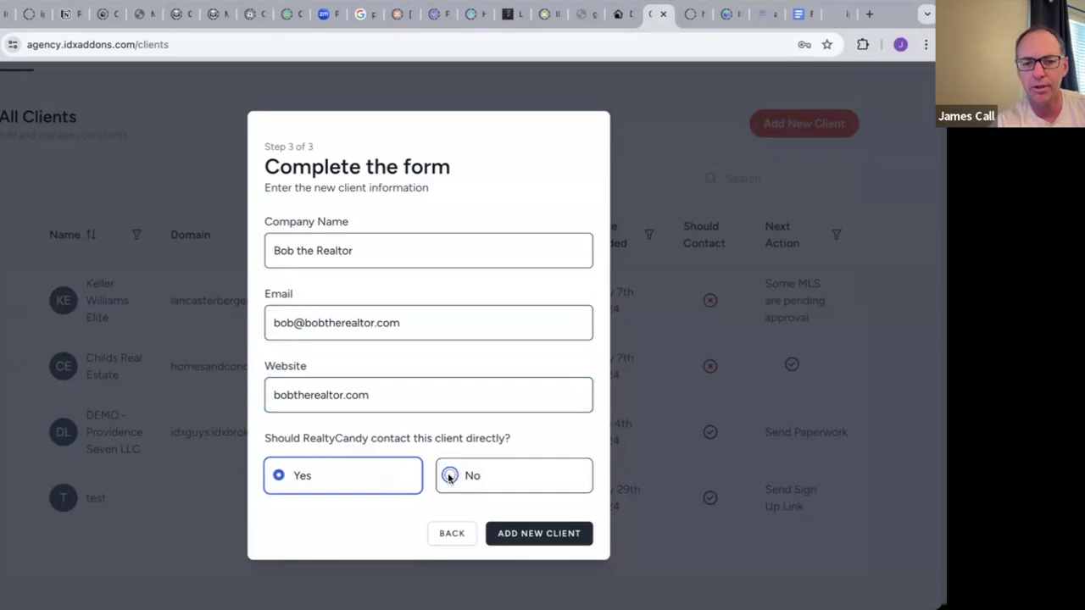
click(534, 535)
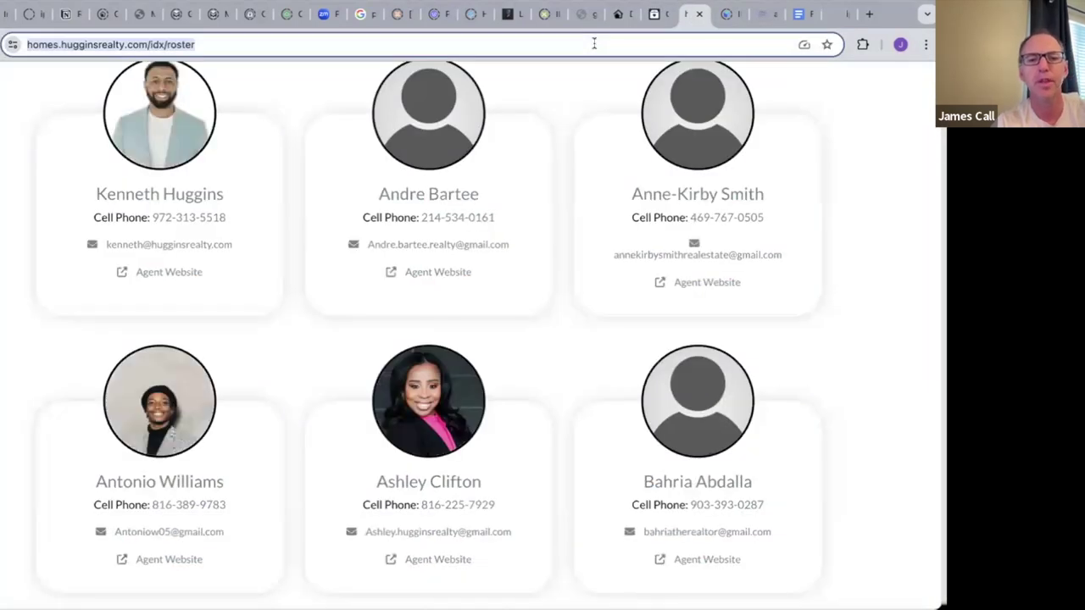
Copy the client sign-up URL from the dialog and open it in the other browser tab.
key(ctrl+v)
key(Return)
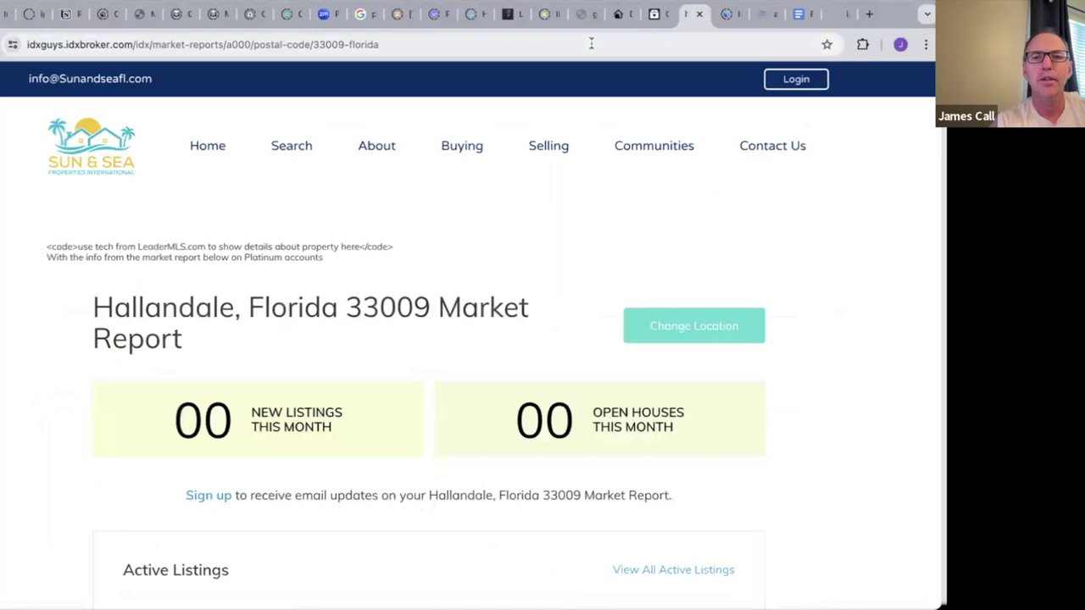
click(659, 15)
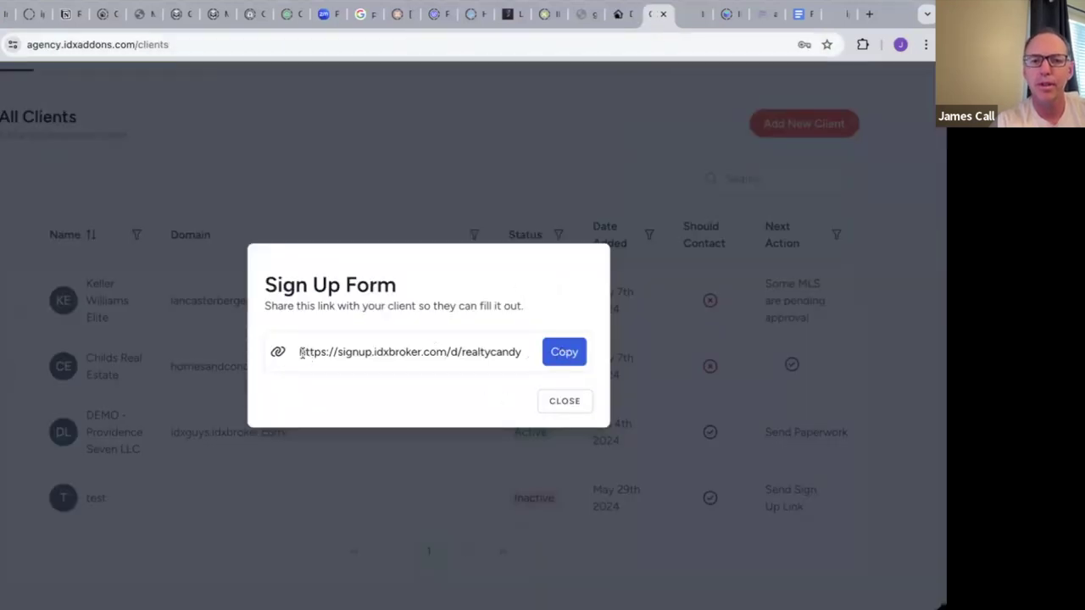
drag(296, 352, 540, 370)
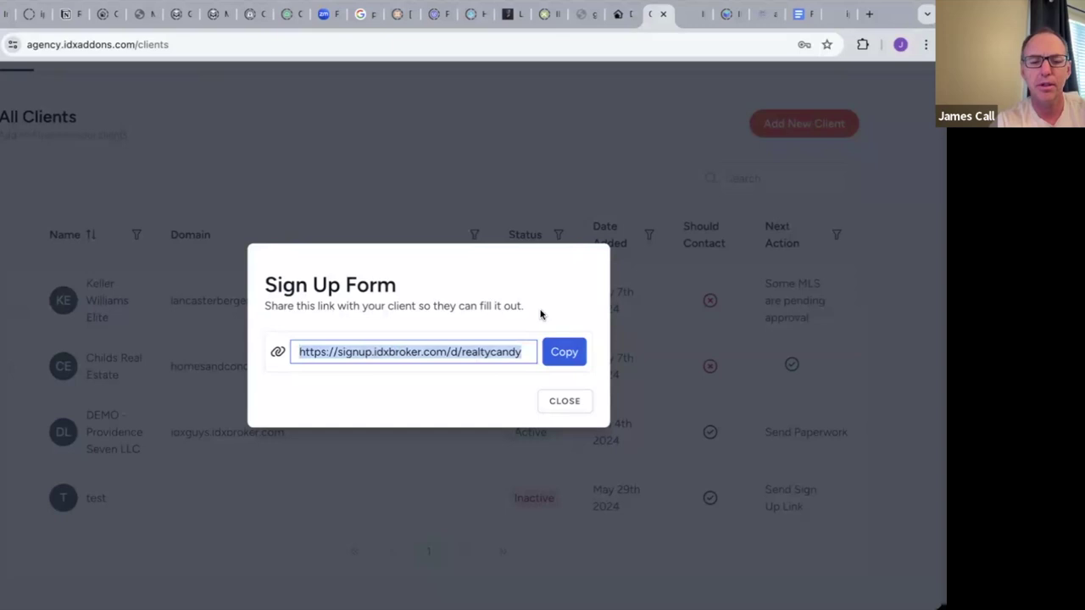
click(685, 14)
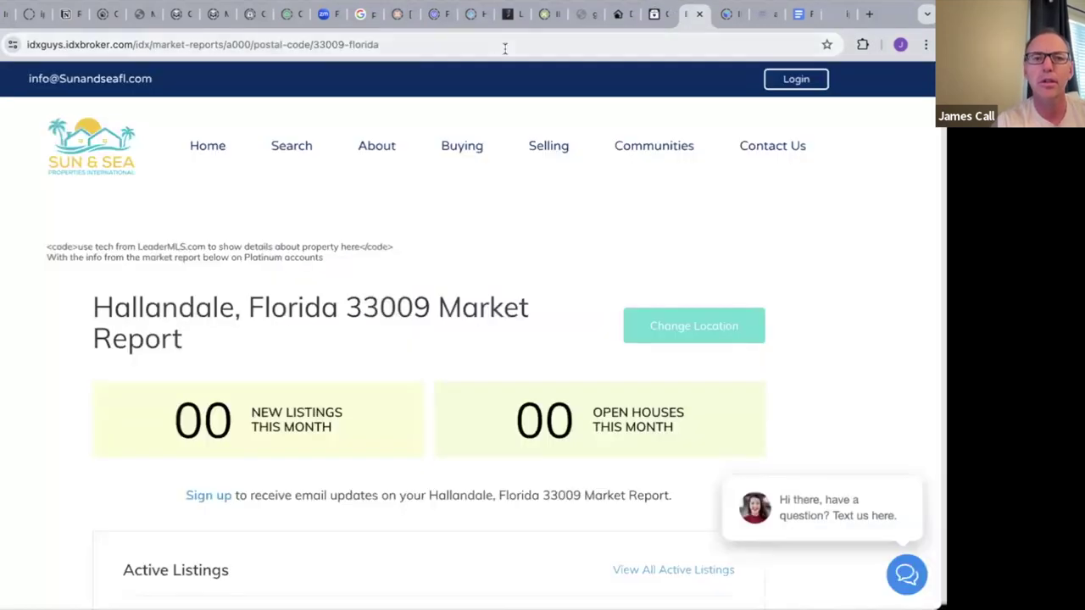
key(ctrl+v)
key(Return)
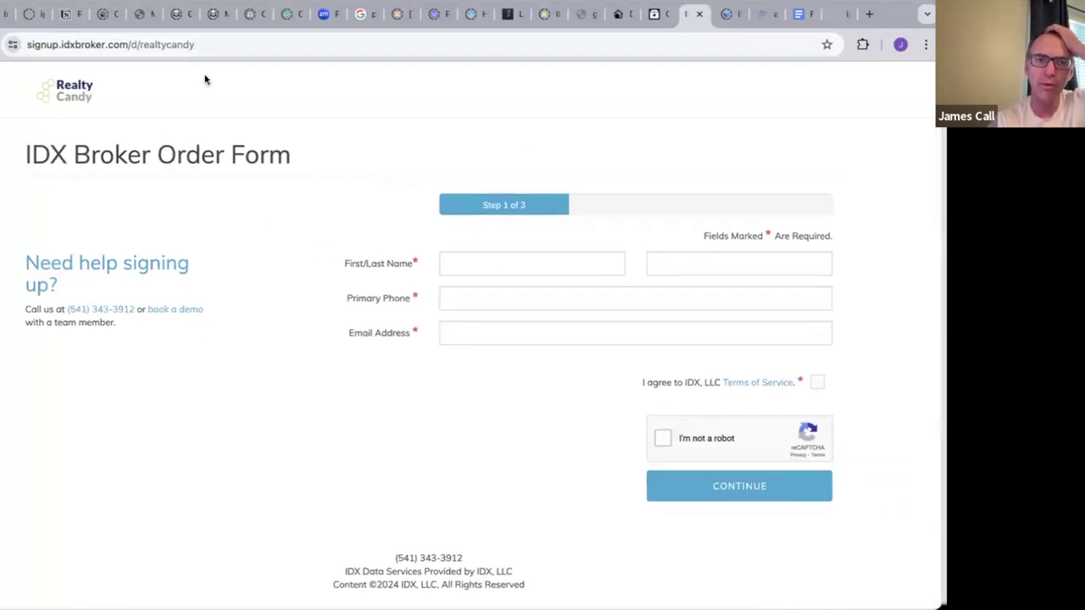
Check the IDX Broker Order Form address, then close the Sign Up Form dialog on the client list.
click(86, 46)
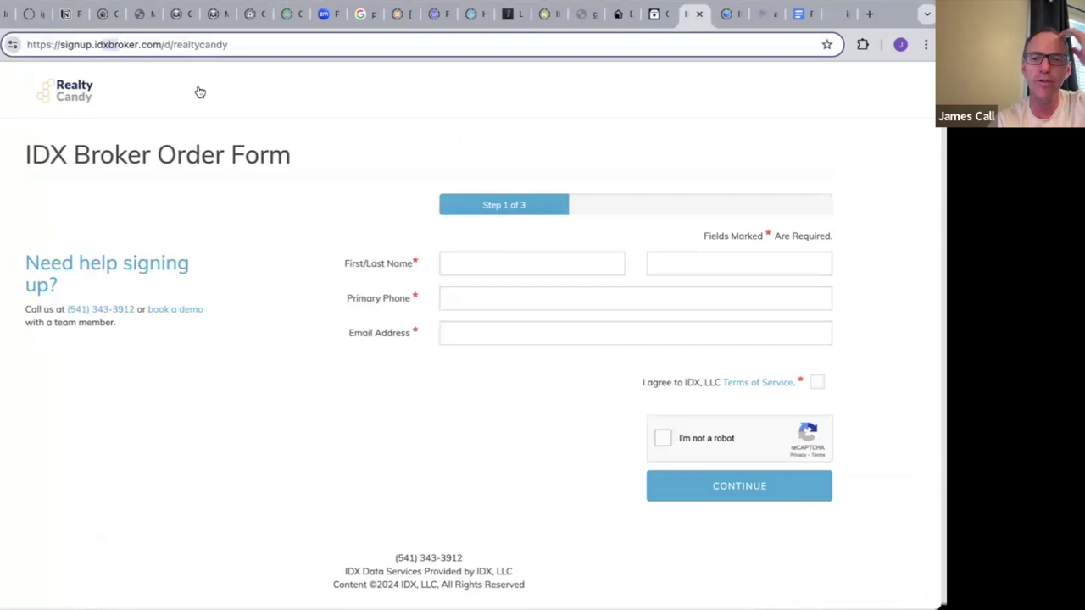
click(655, 14)
click(568, 404)
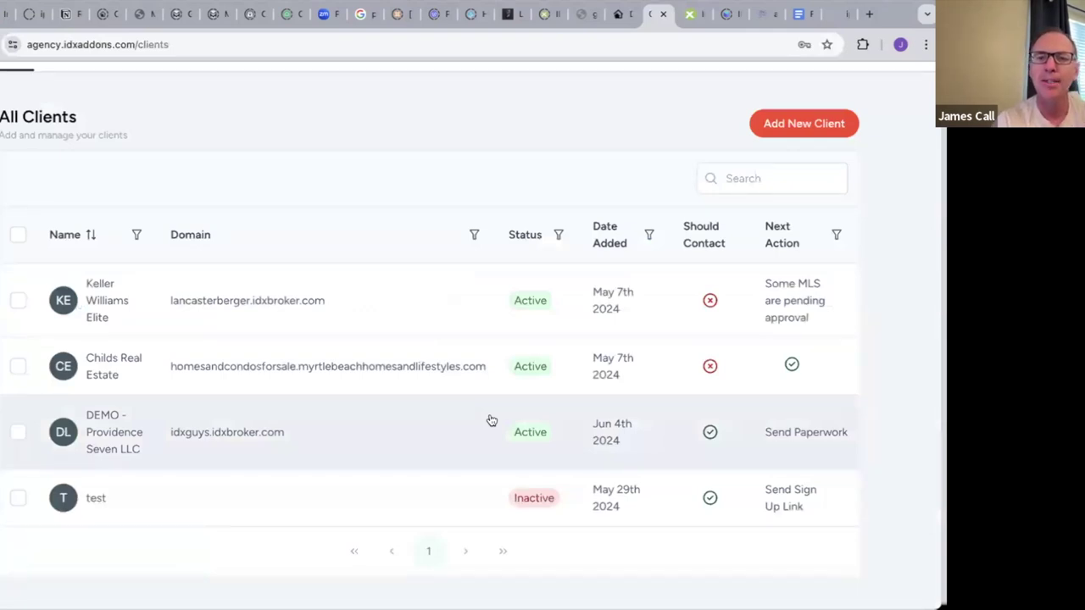
Open the MLS Setup view and expand every client's status details.
scroll(401, 325, up, 1)
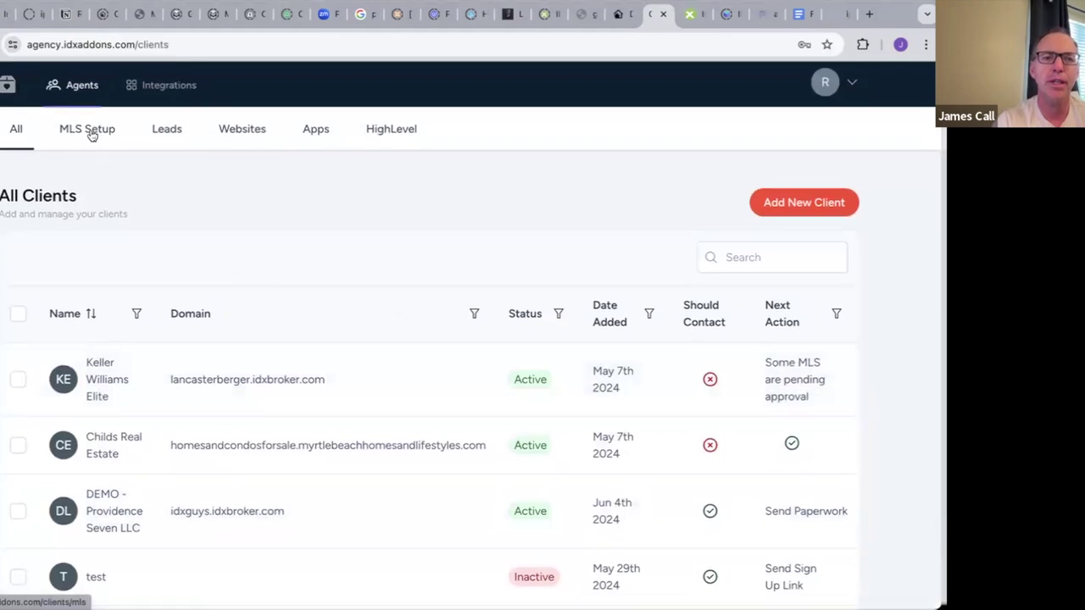
click(92, 135)
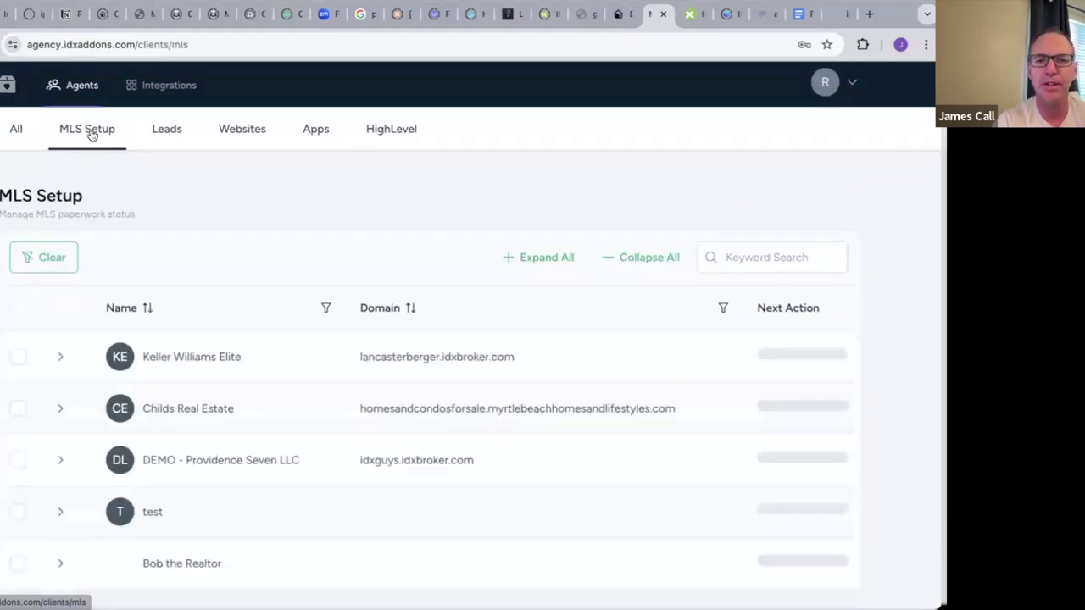
scroll(220, 254, down, 1)
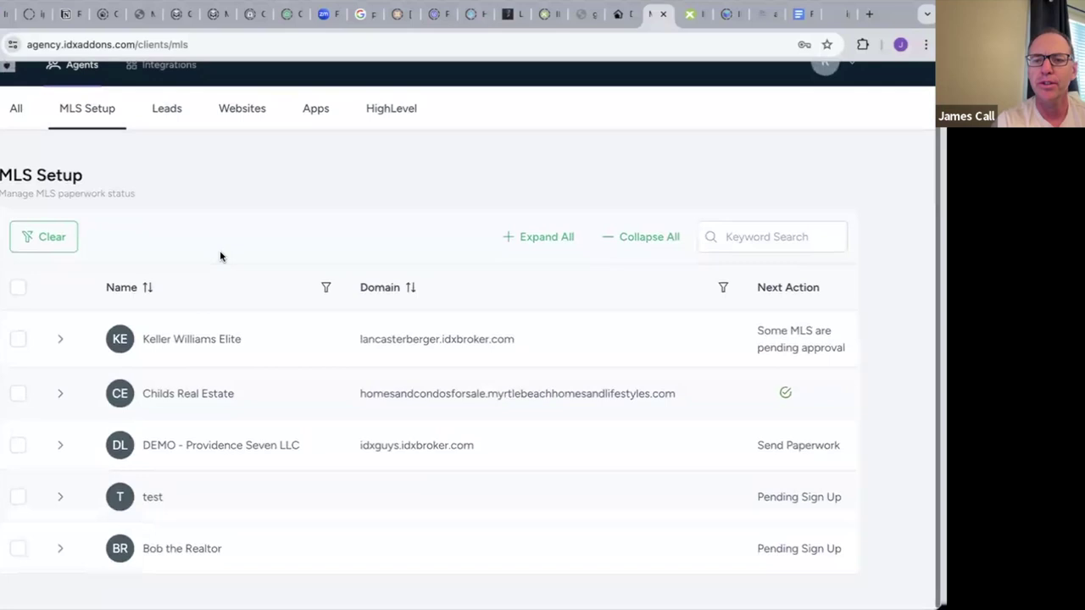
click(528, 237)
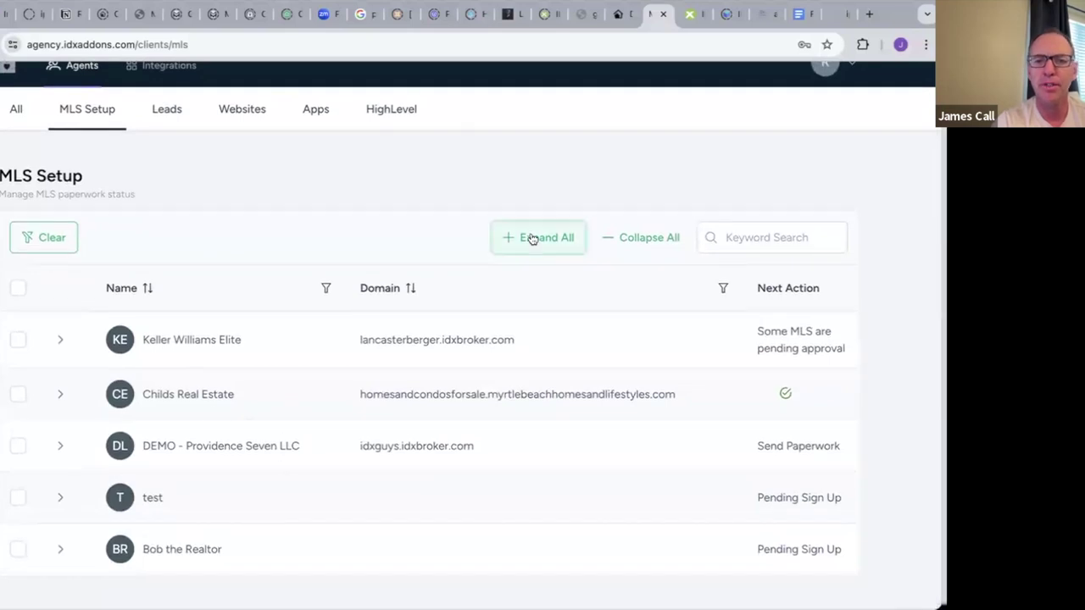
scroll(501, 303, down, 1)
scroll(503, 304, down, 2)
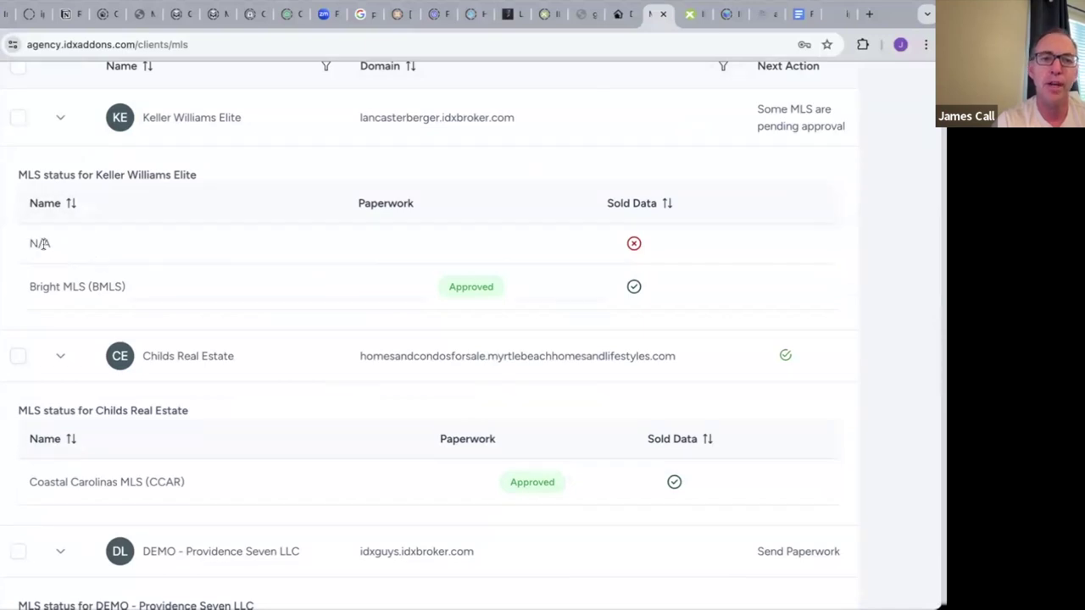
Browse the clients' MLS paperwork and sold-data tables, then collapse them all.
double_click(43, 244)
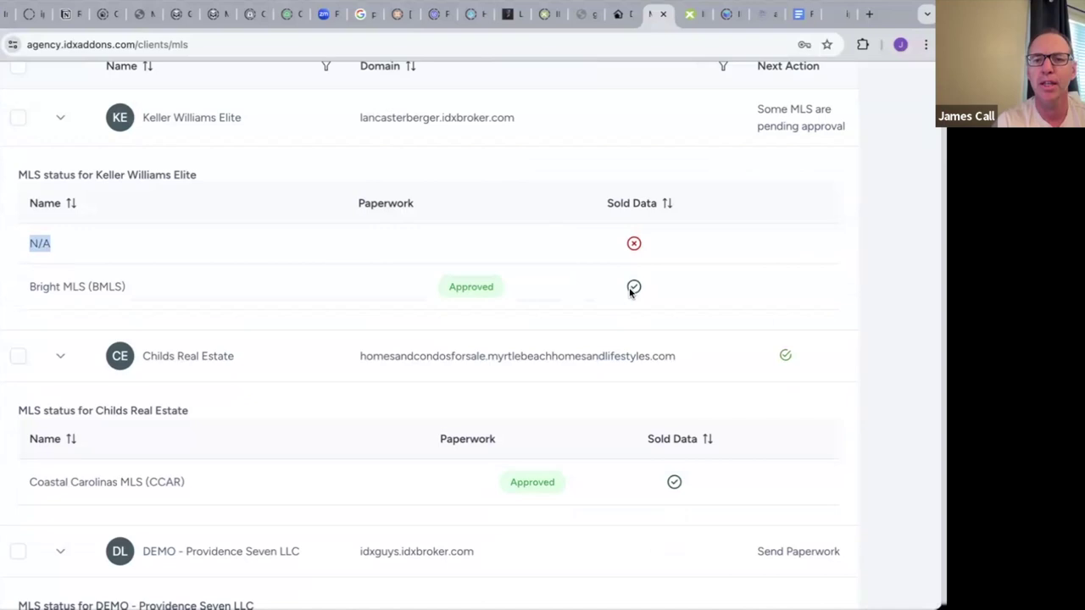
scroll(482, 354, down, 3)
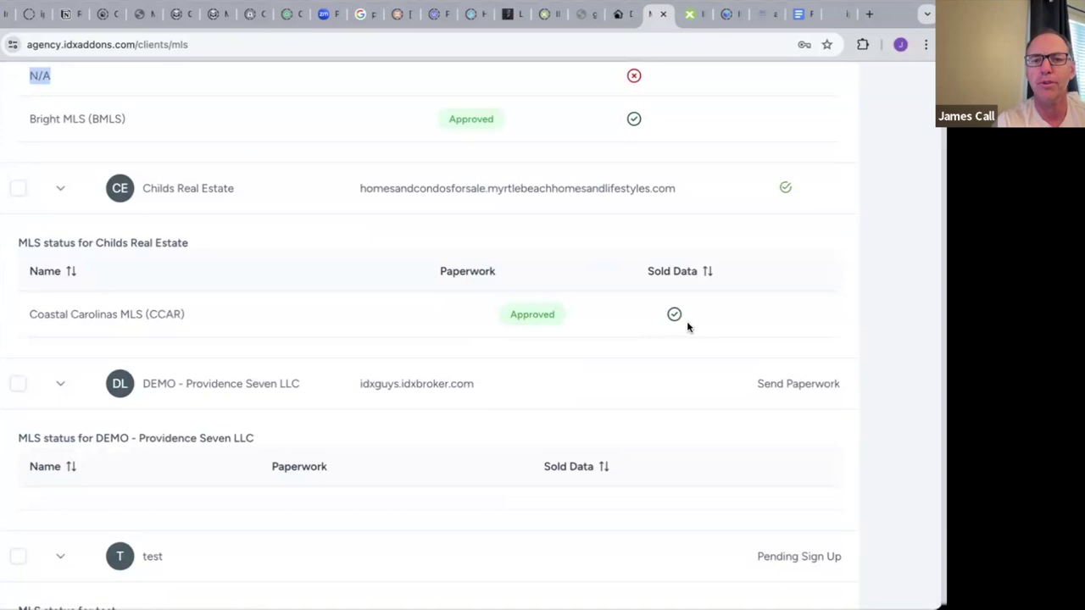
scroll(403, 379, down, 1)
scroll(402, 379, down, 2)
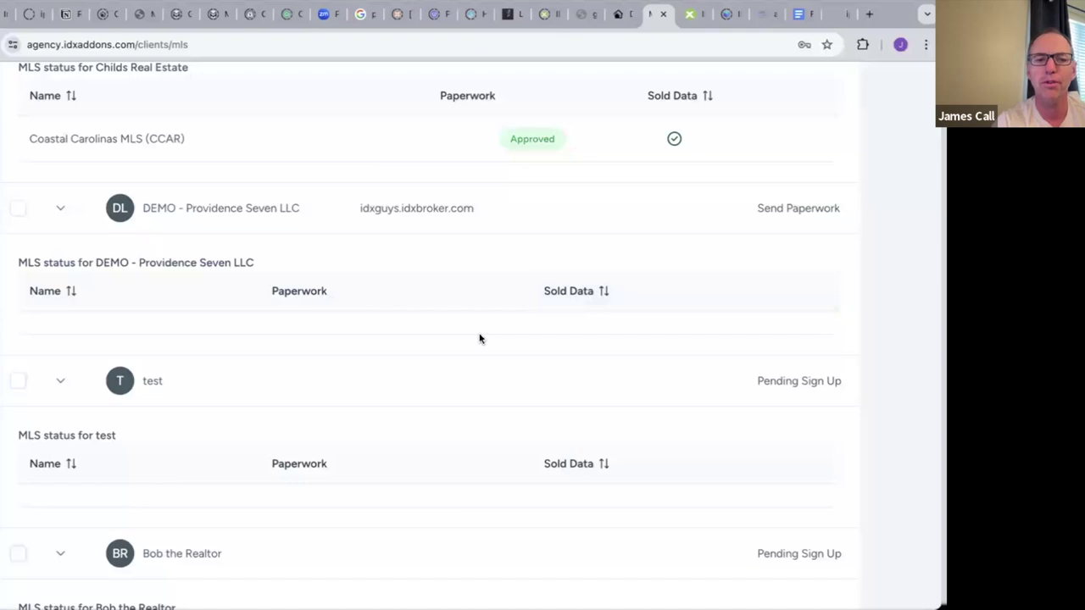
scroll(466, 331, down, 2)
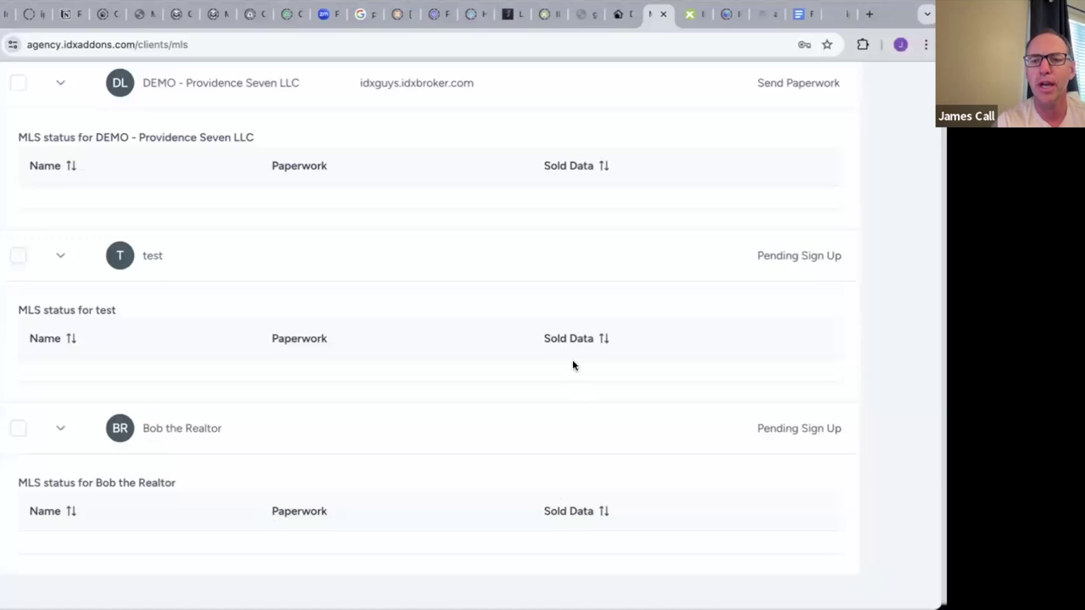
scroll(573, 366, up, 3)
scroll(572, 365, up, 6)
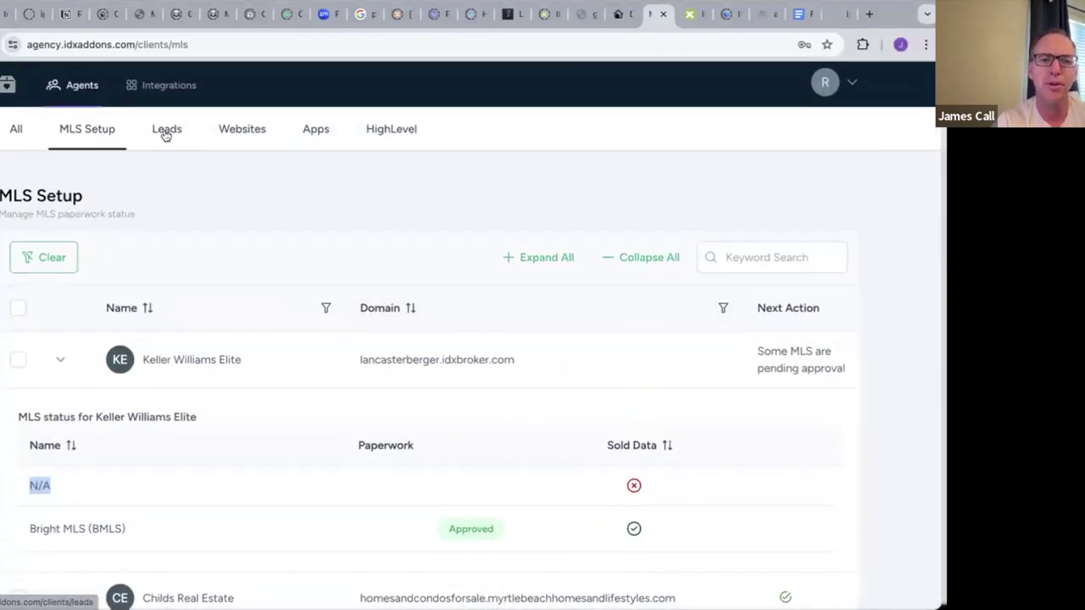
click(632, 259)
scroll(465, 315, down, 1)
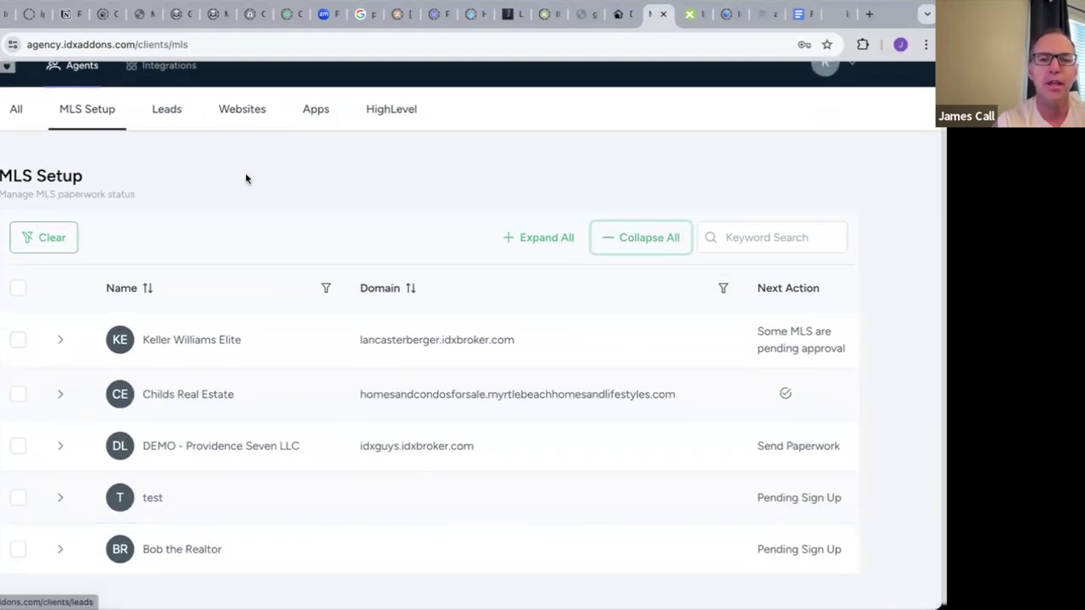
Open Leads, glance at the Websites list, then return to the Leads Management table.
click(170, 109)
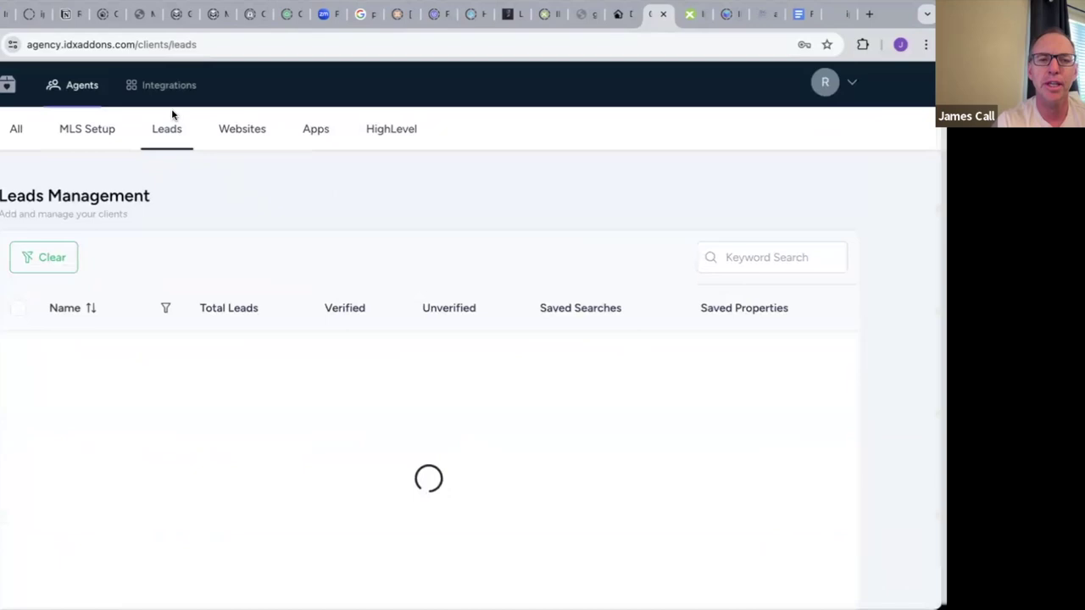
click(243, 136)
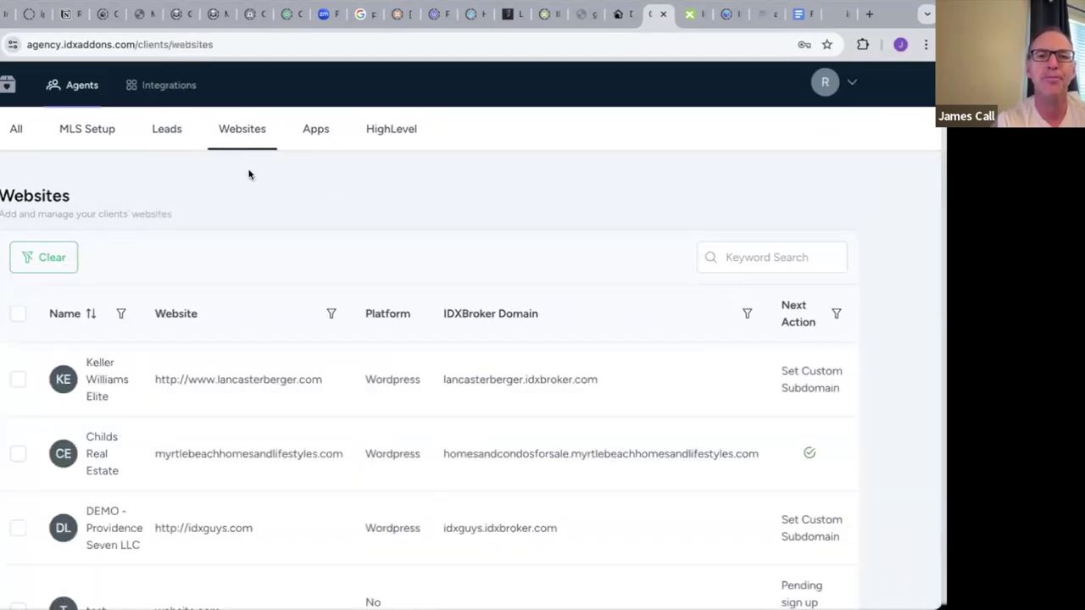
scroll(249, 174, down, 3)
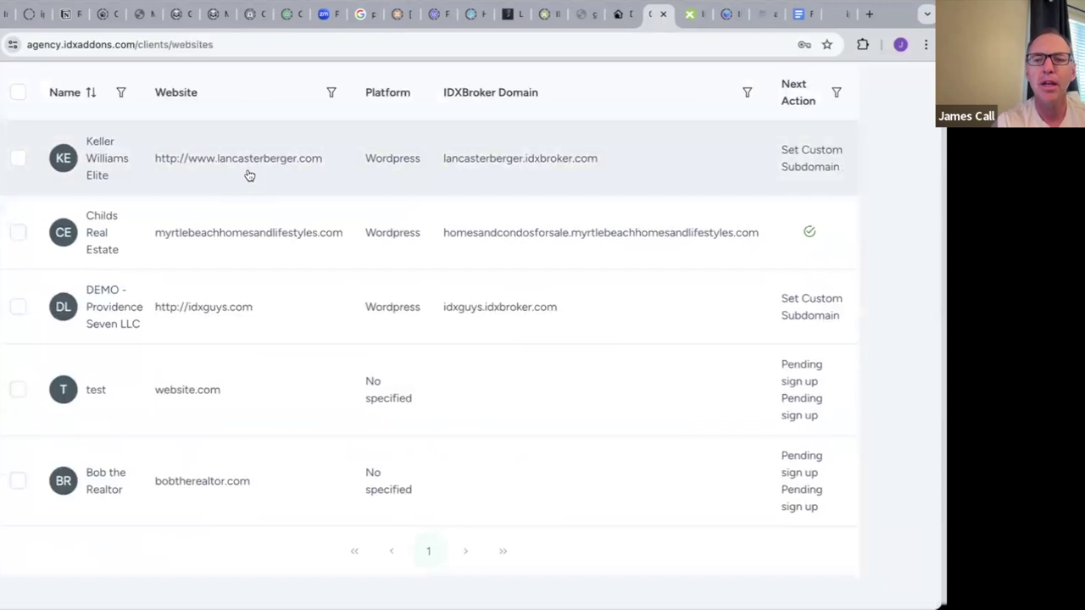
scroll(248, 175, up, 3)
click(166, 140)
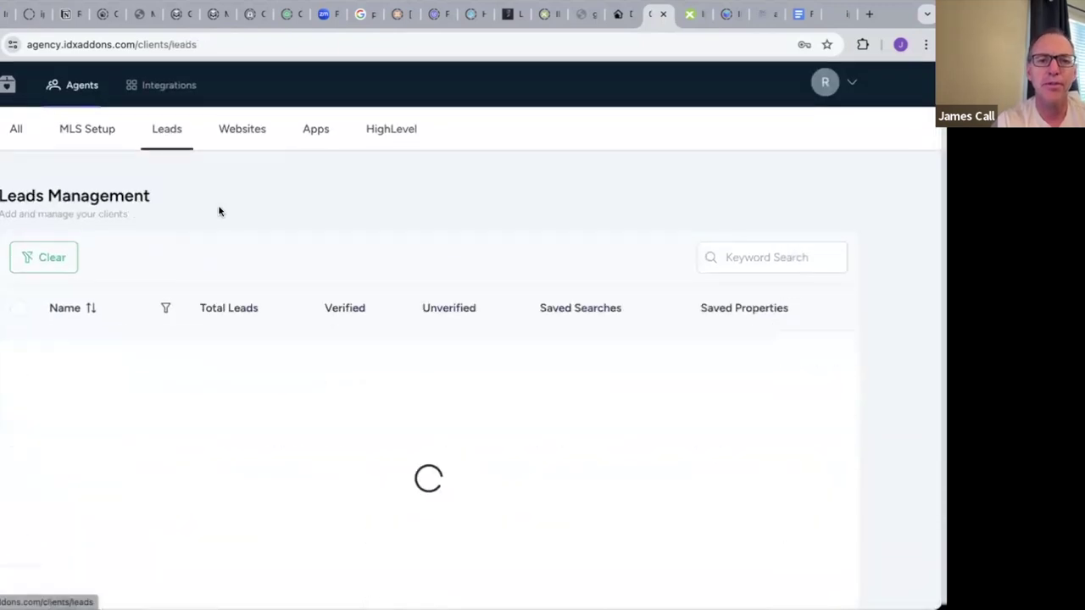
scroll(227, 230, down, 1)
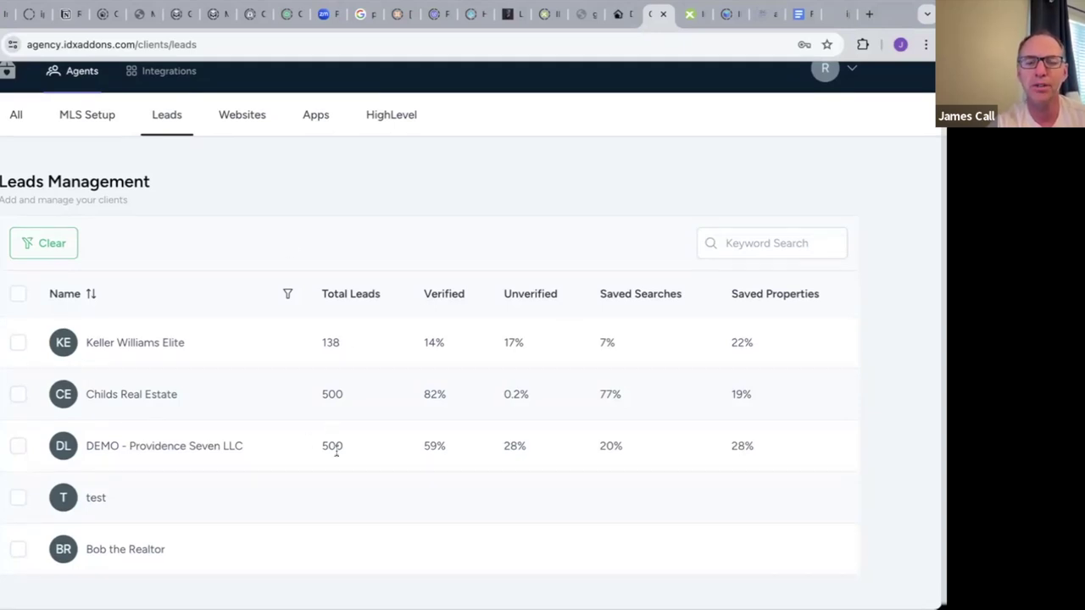
From the All list, visit idxguys.idxbroker.com, then return and open DEMO - Providence Seven LLC.
click(18, 116)
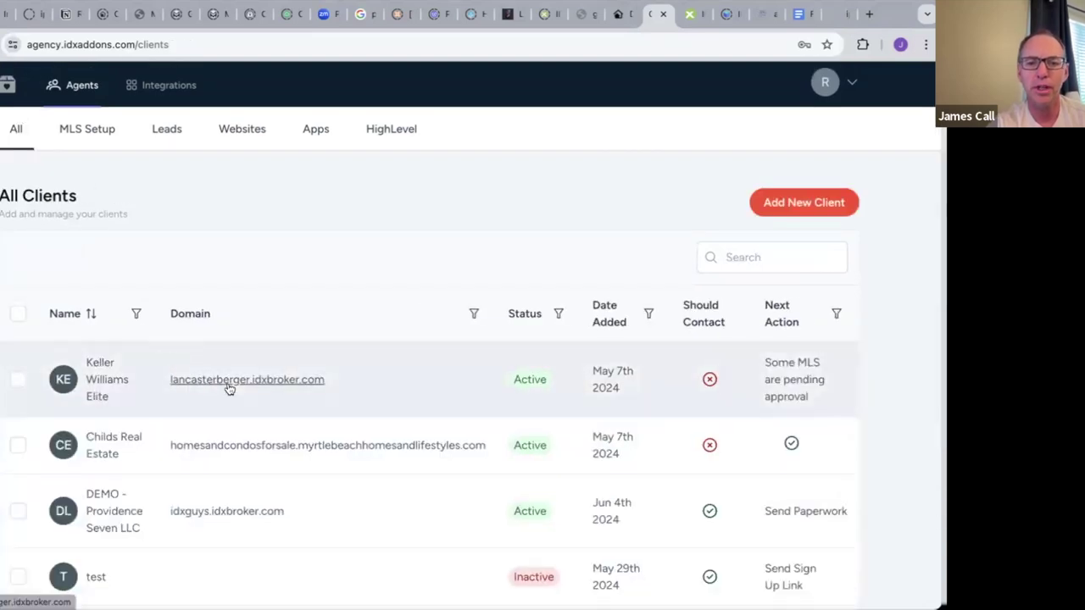
scroll(237, 403, down, 2)
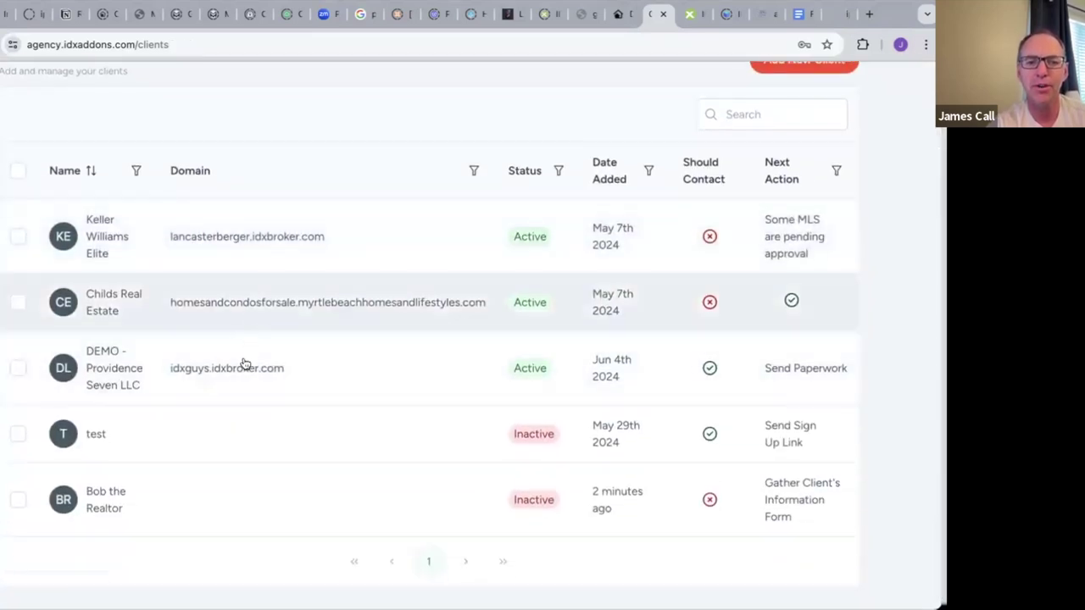
click(243, 369)
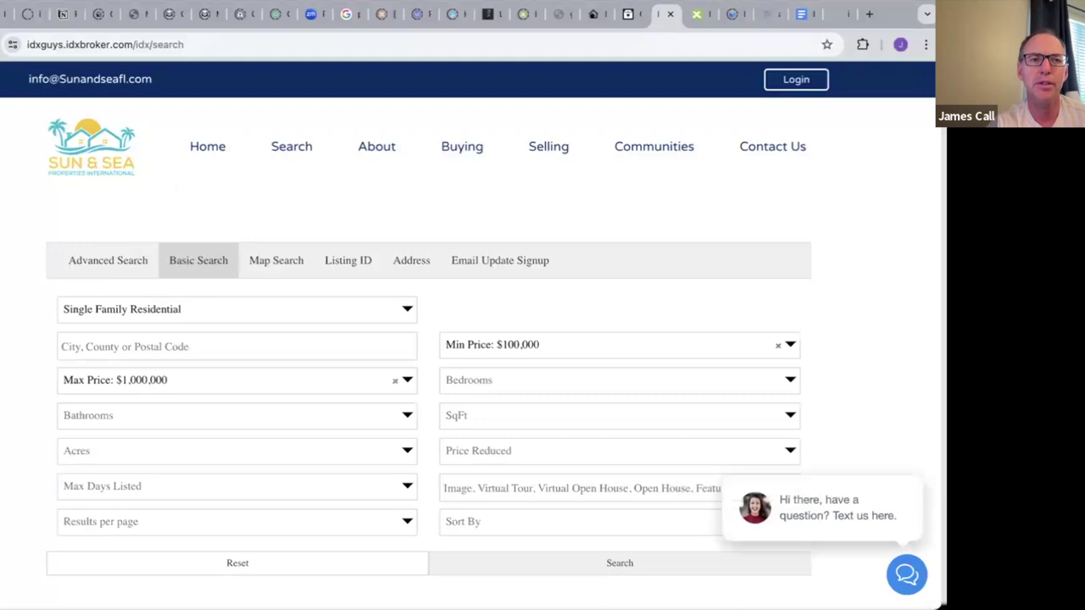
click(628, 13)
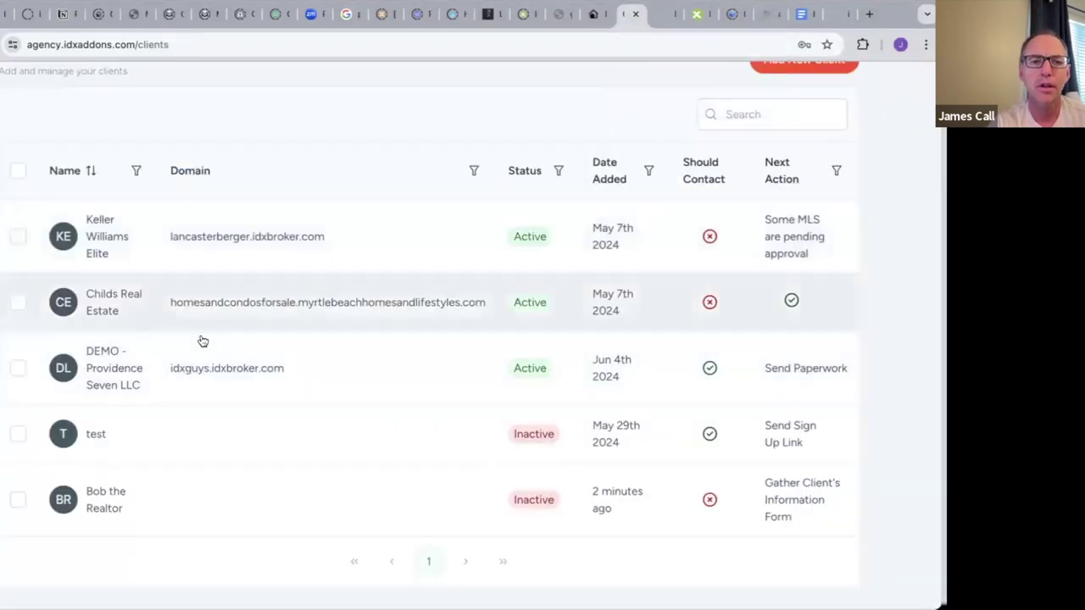
click(19, 369)
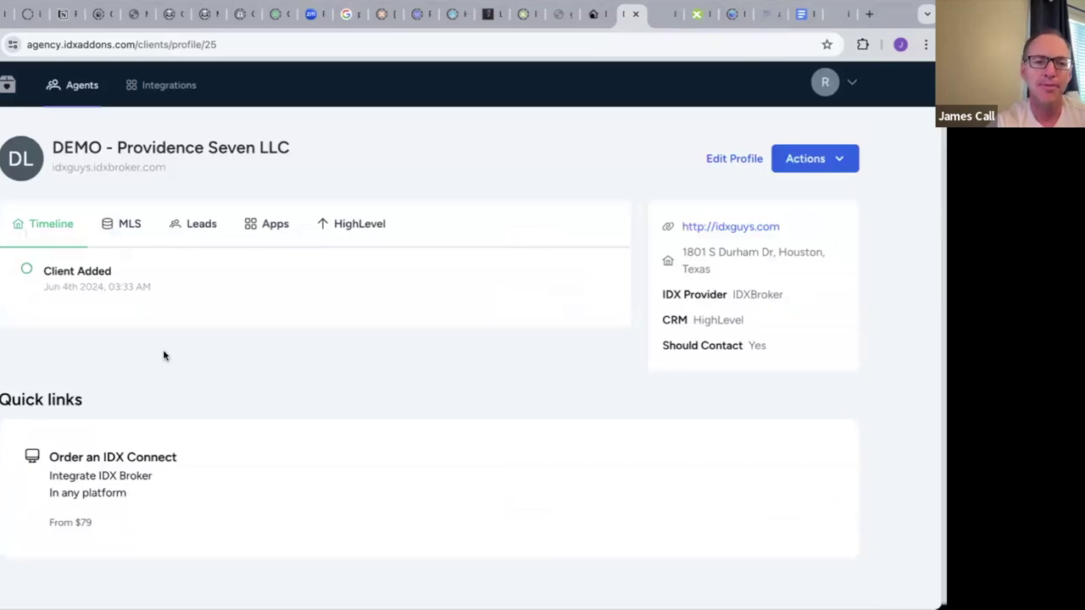
Pick the Basic package and HighLevel platform on the IDX Connect form, then view the apps catalogue.
click(107, 480)
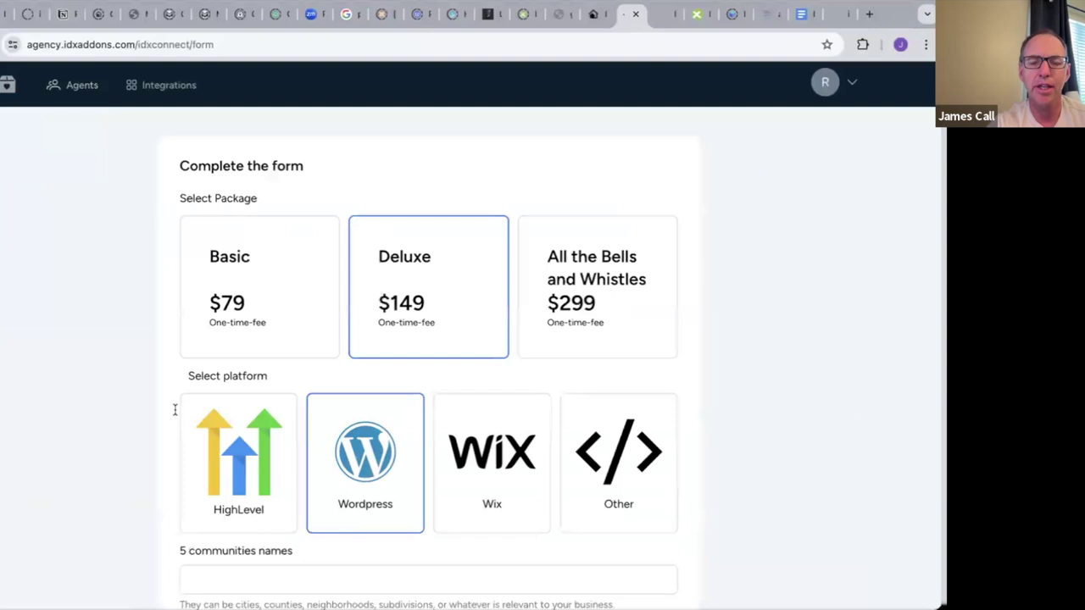
click(272, 310)
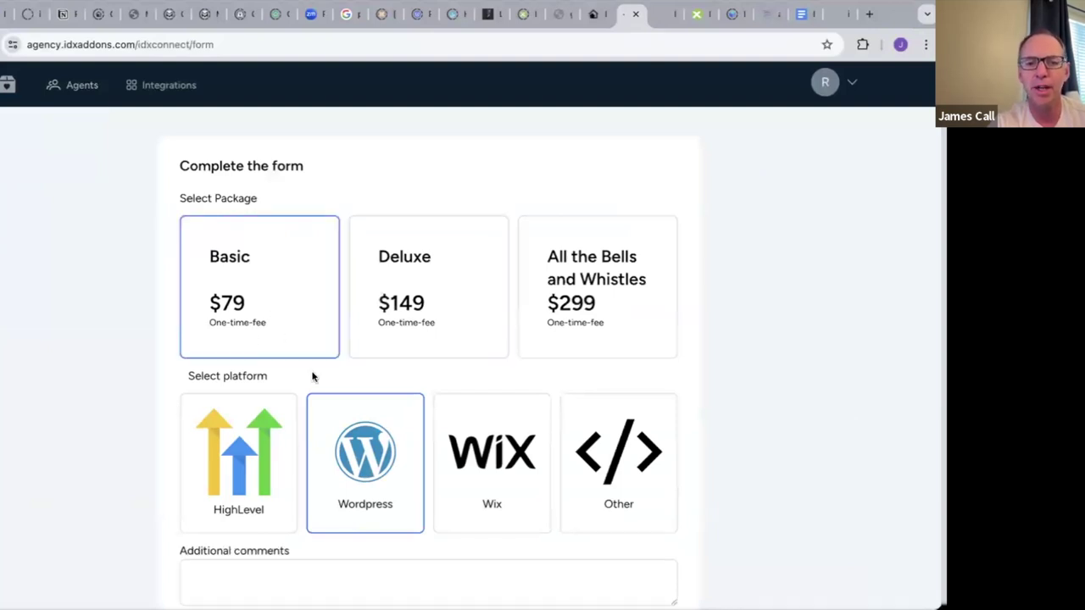
click(504, 469)
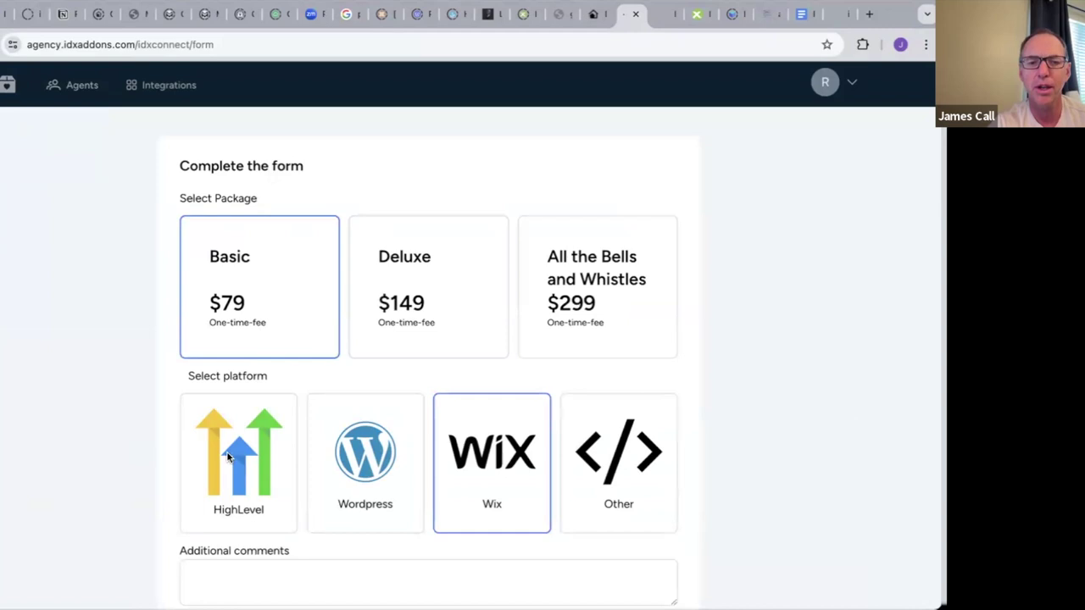
click(224, 469)
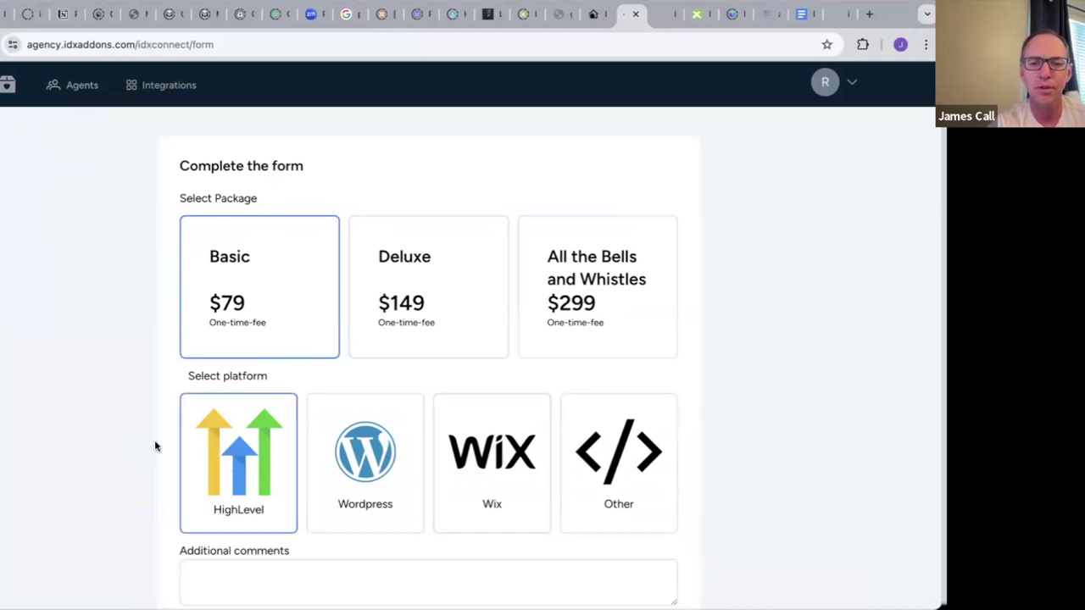
scroll(144, 442, down, 1)
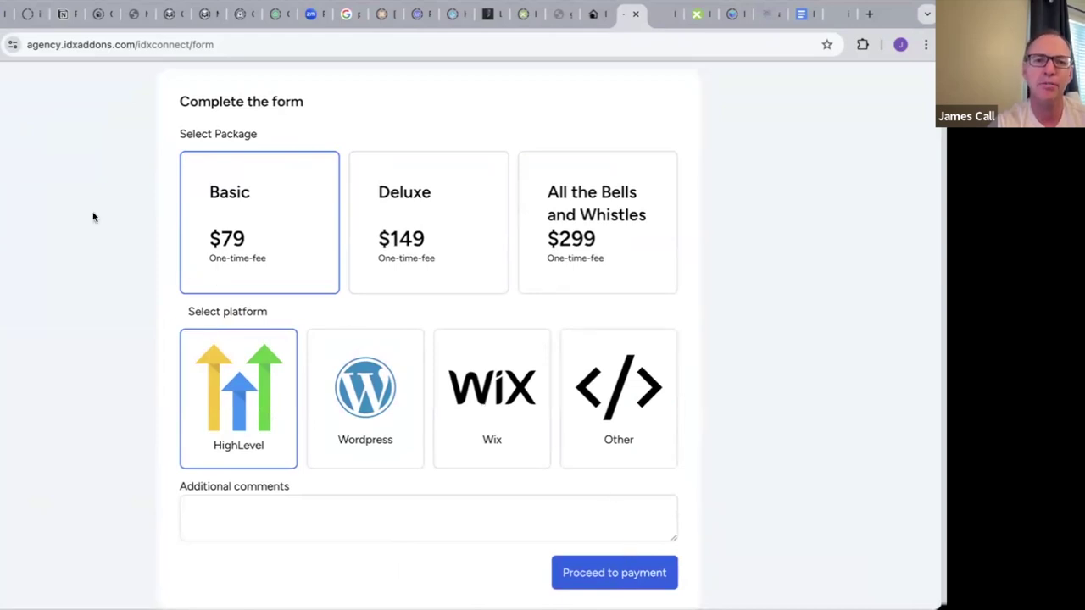
scroll(92, 218, up, 1)
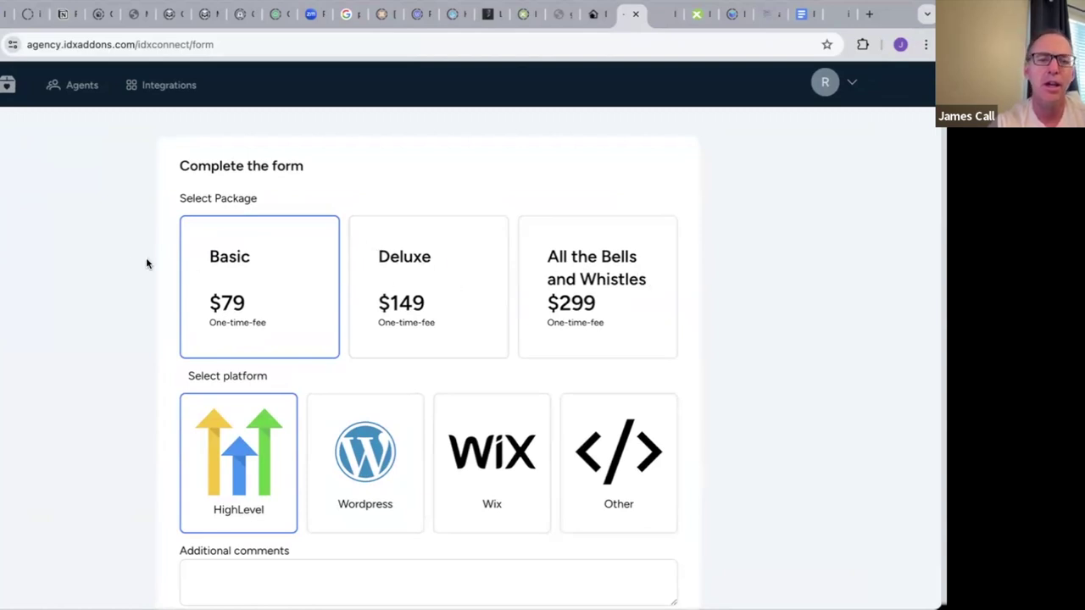
click(591, 15)
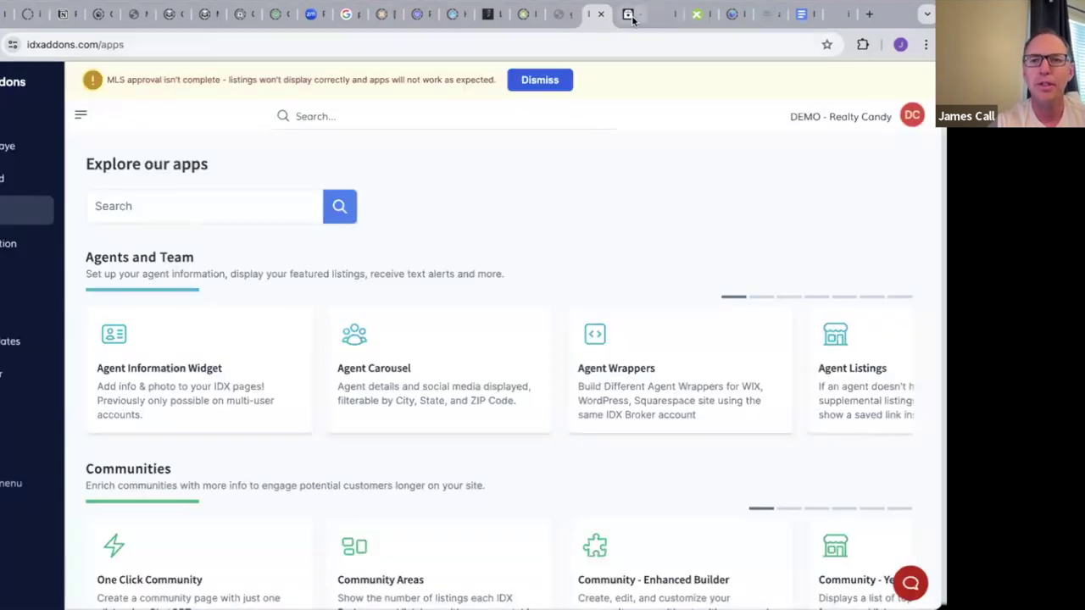
Go back to the DEMO - Providence Seven LLC profile and check its MLS status.
click(629, 14)
key(alt+Left)
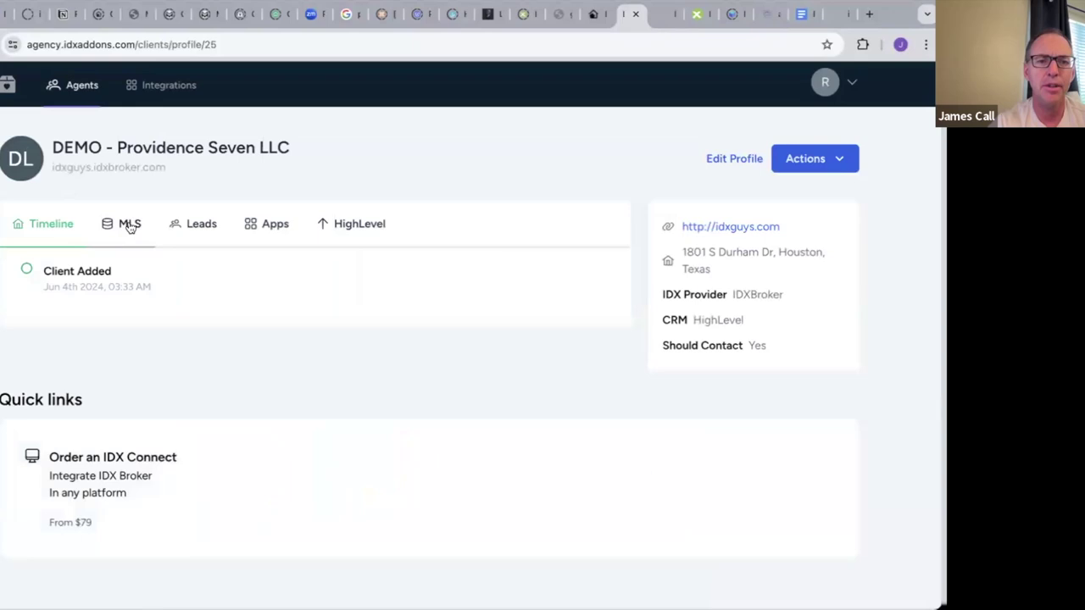
drag(46, 288, 117, 292)
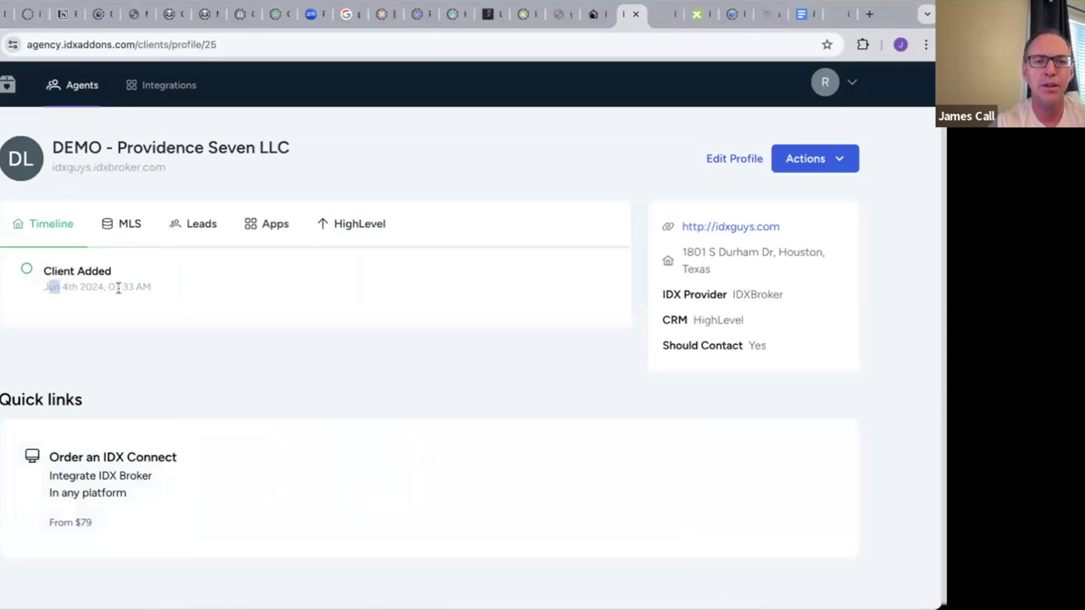
click(129, 233)
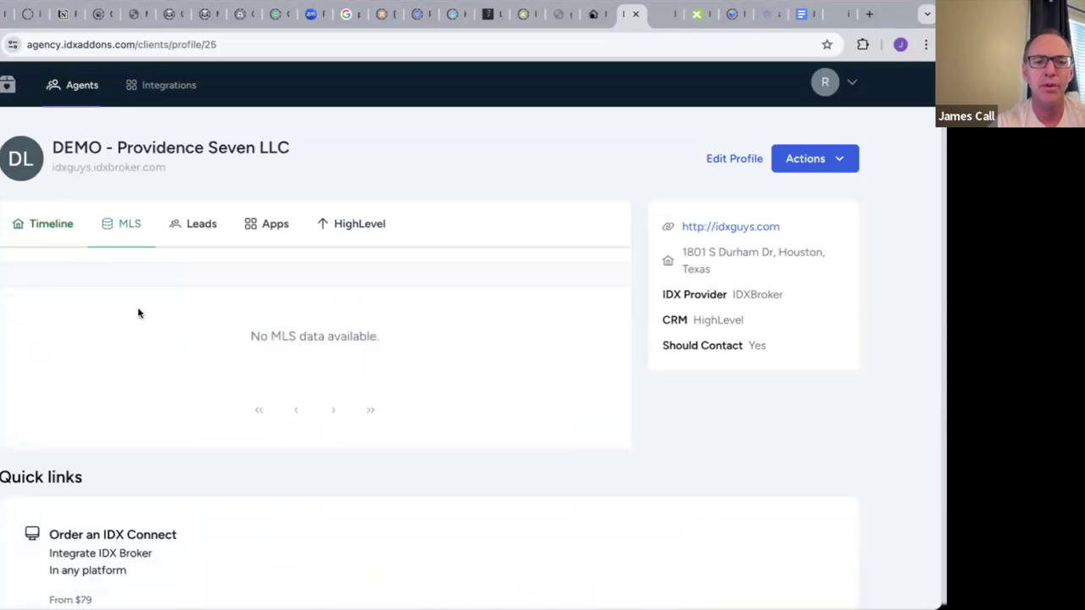
scroll(138, 310, down, 1)
scroll(148, 288, up, 1)
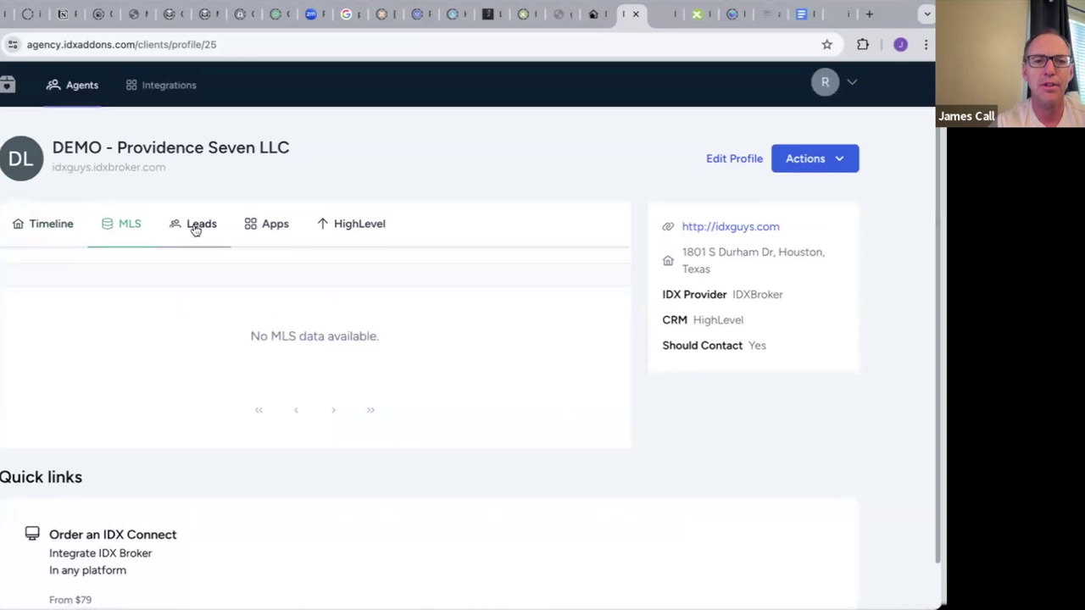
Scroll through the Leads tab's saved-search, verified-lead and saved-property pie charts.
click(195, 229)
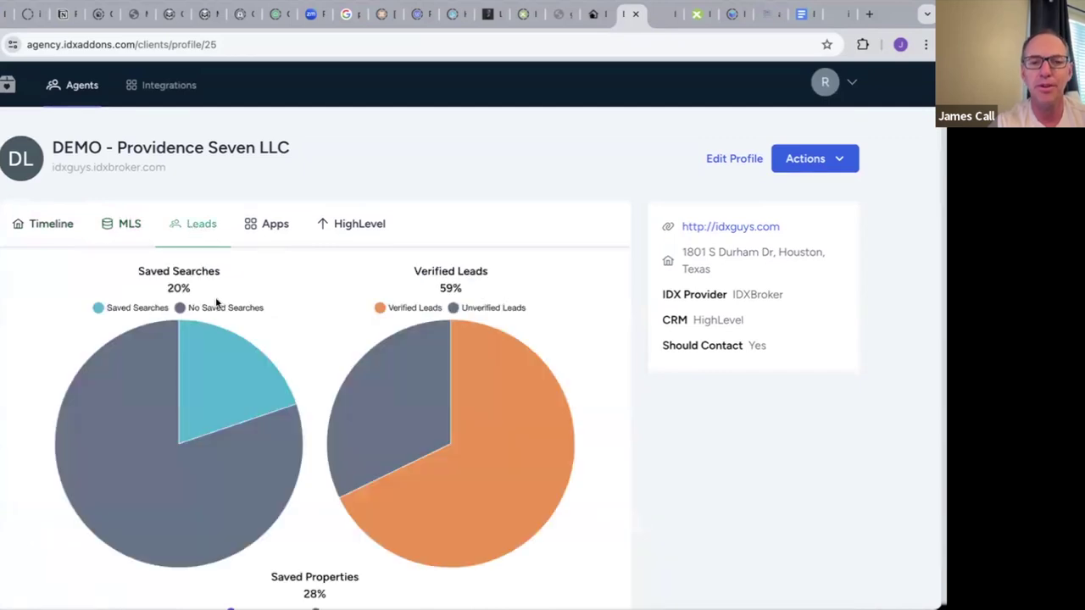
scroll(217, 303, down, 3)
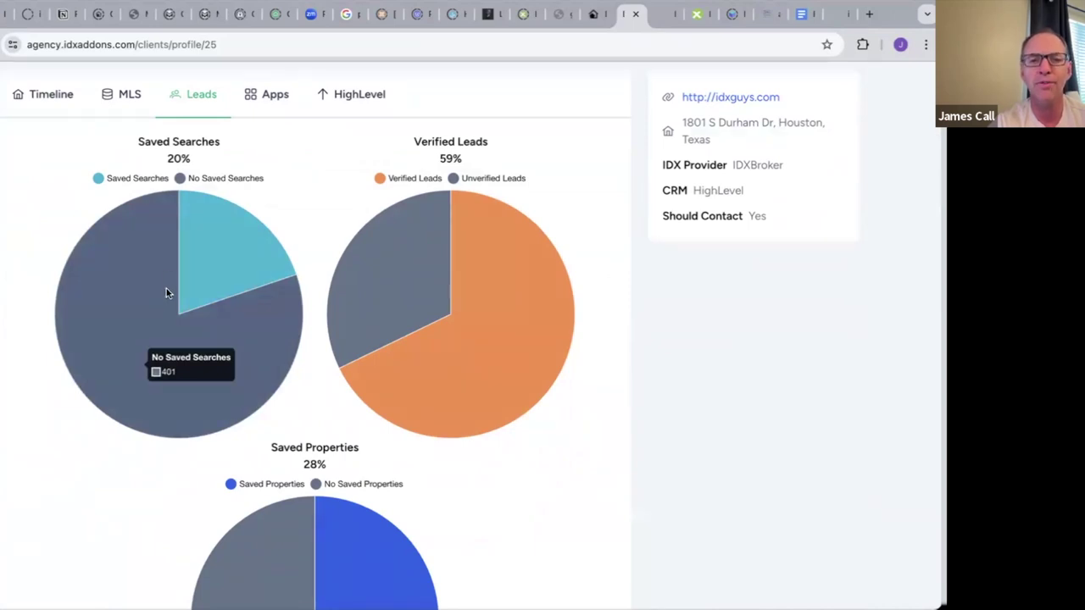
mouse_move(502, 398)
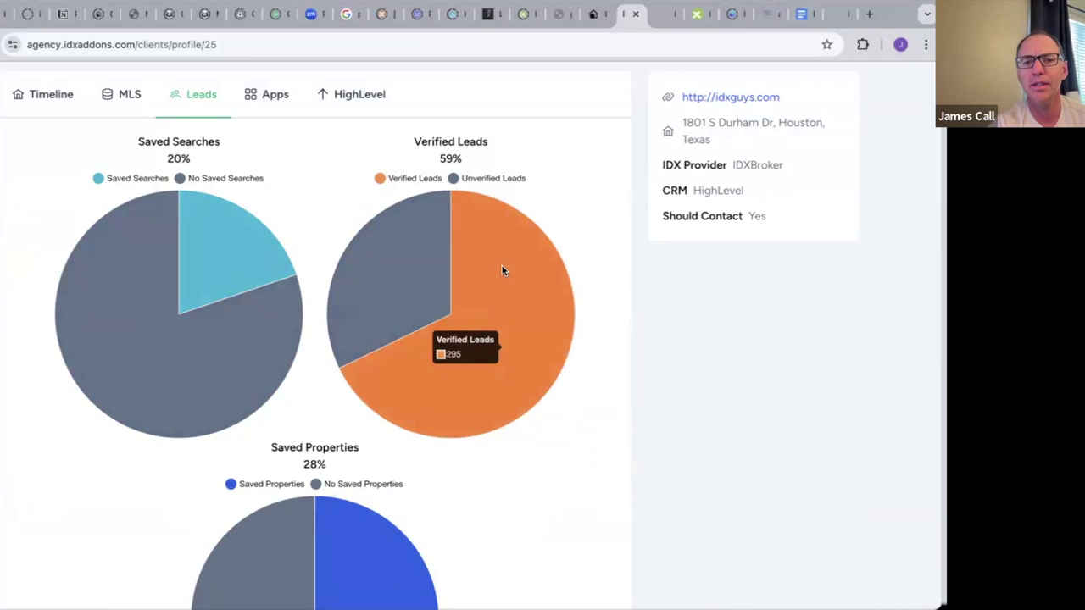
scroll(502, 270, down, 1)
scroll(502, 269, down, 3)
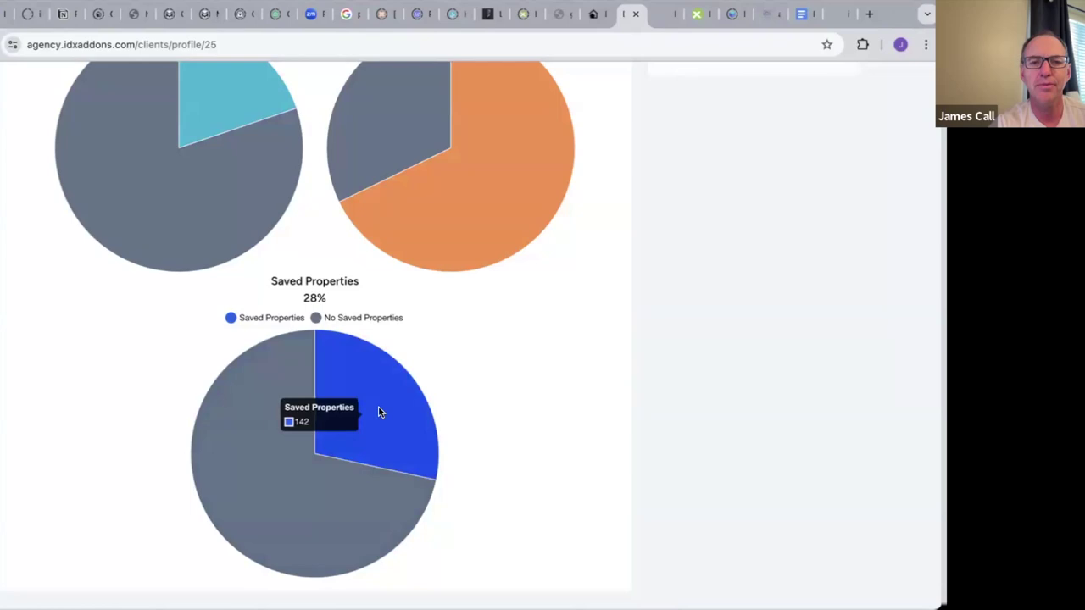
mouse_move(307, 462)
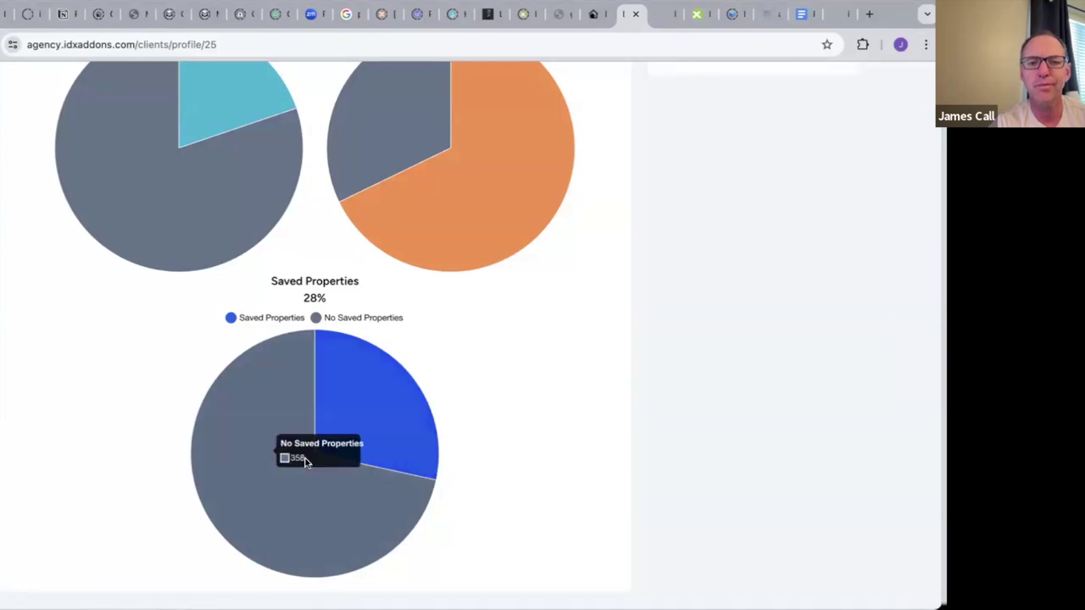
scroll(575, 327, up, 1)
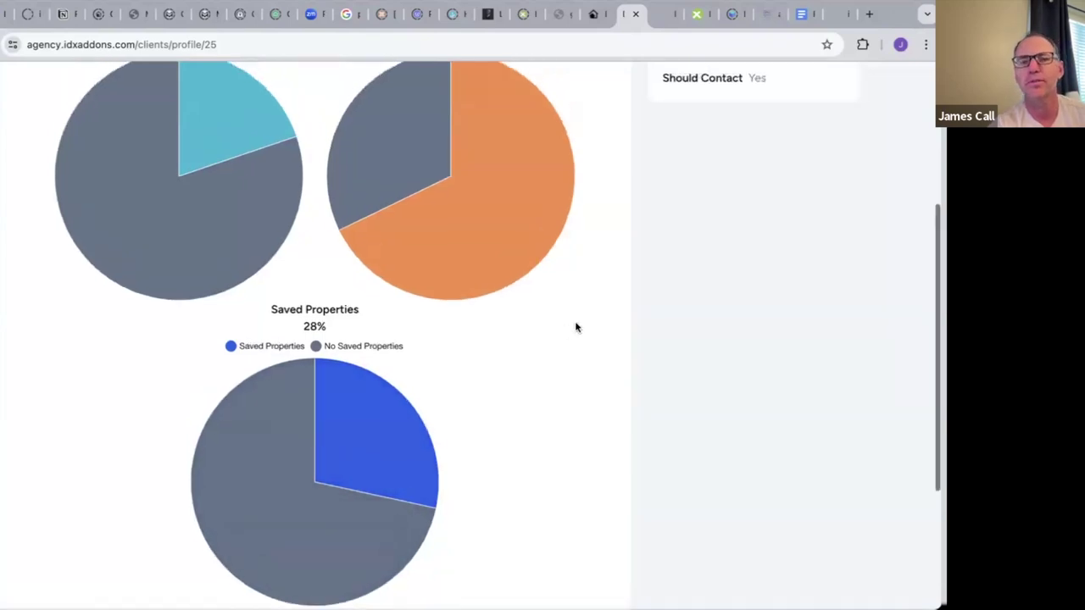
scroll(574, 326, up, 4)
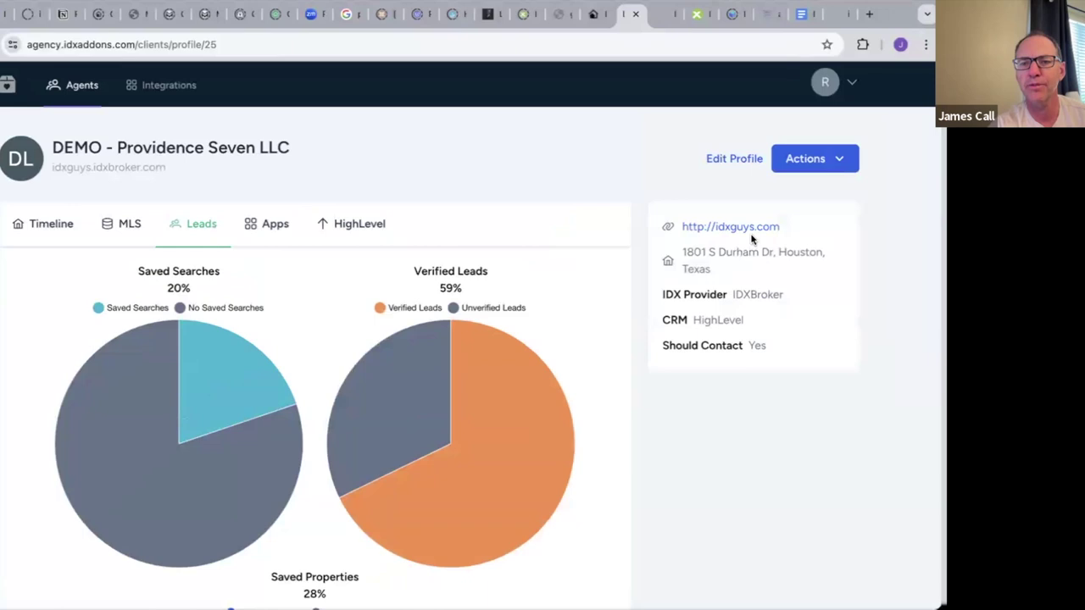
On the client's Apps tab, try the Auto Saved Search toggle and confirm Google Reviews is inactive.
click(274, 227)
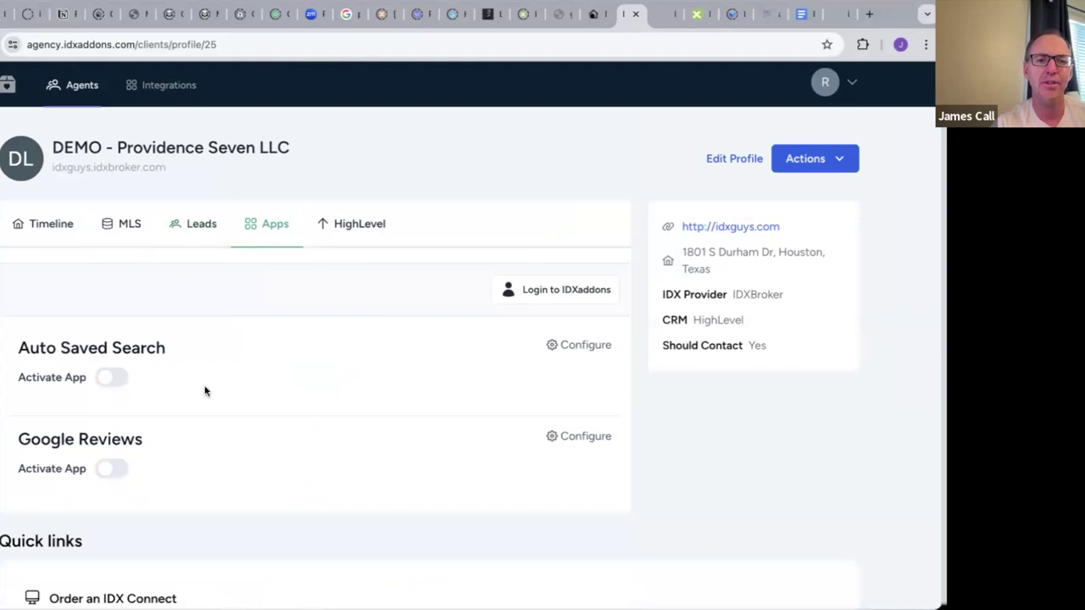
click(111, 378)
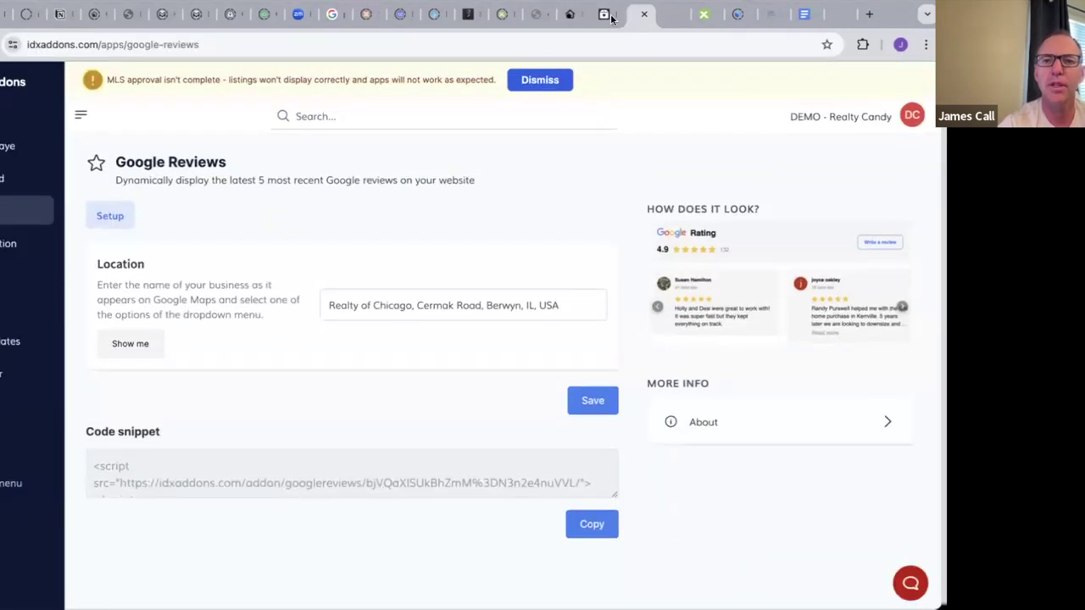
click(613, 16)
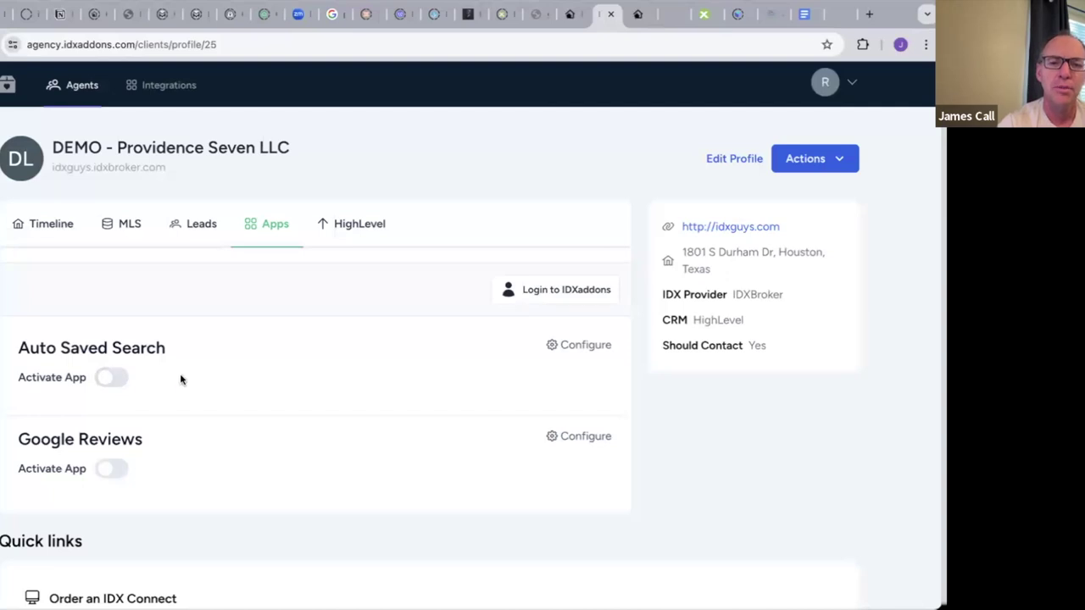
scroll(180, 380, down, 1)
scroll(181, 378, up, 1)
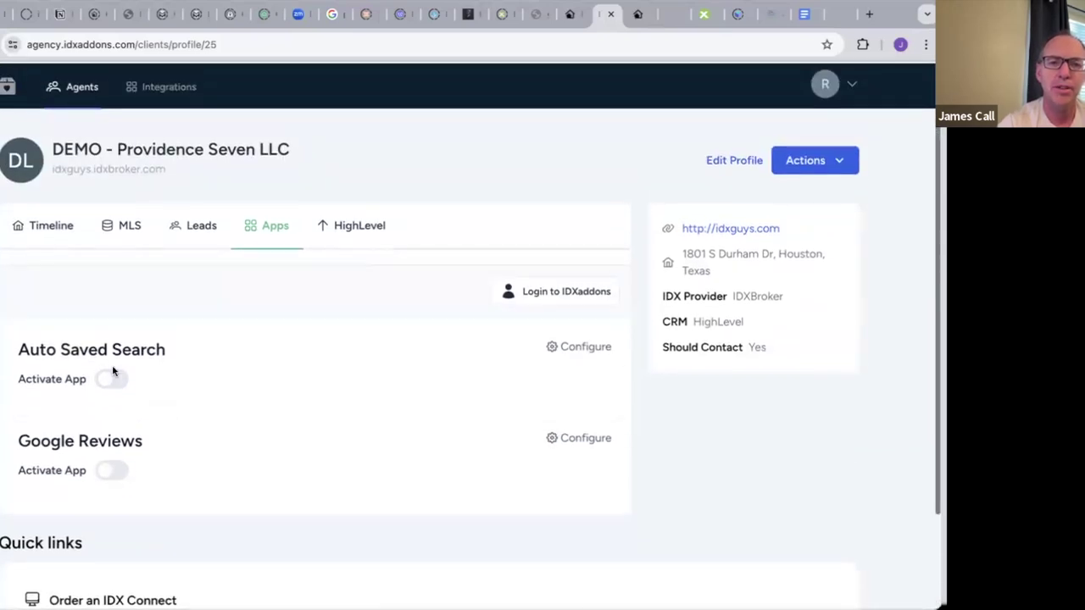
Review the HighLevel tab: Custom Fields incomplete, HighLevel Dashboard at step 4, One-Click Website.
click(354, 231)
scroll(323, 319, down, 1)
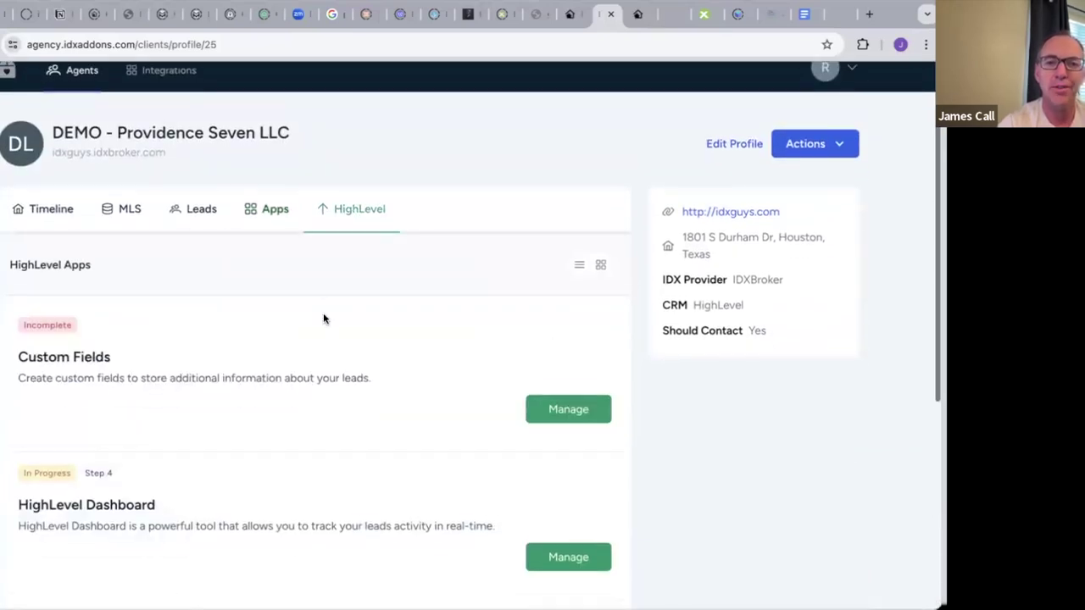
scroll(323, 318, down, 1)
scroll(323, 318, down, 1)
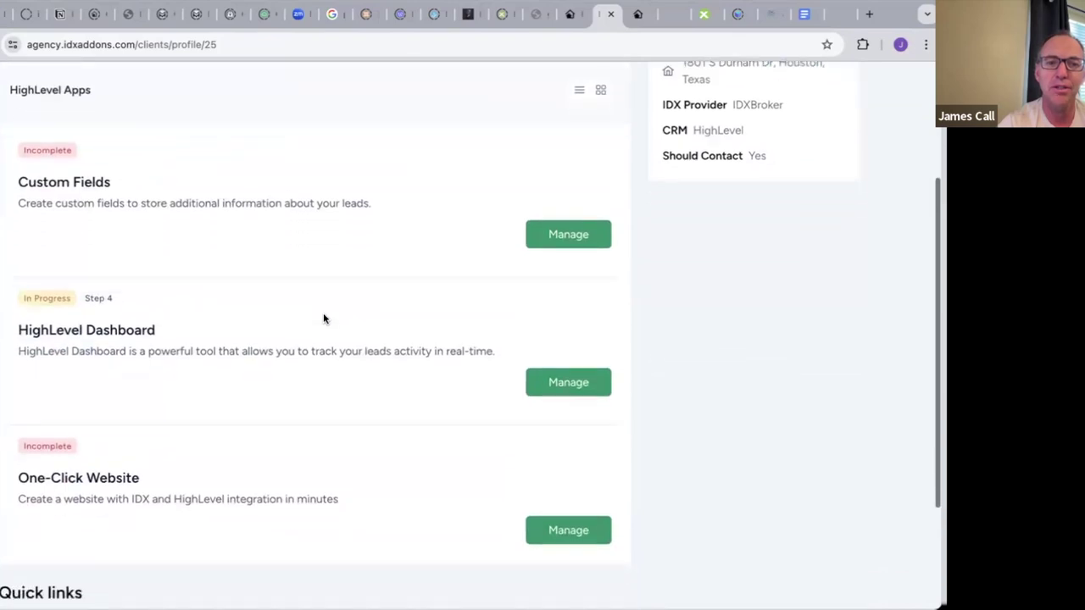
scroll(361, 355, down, 1)
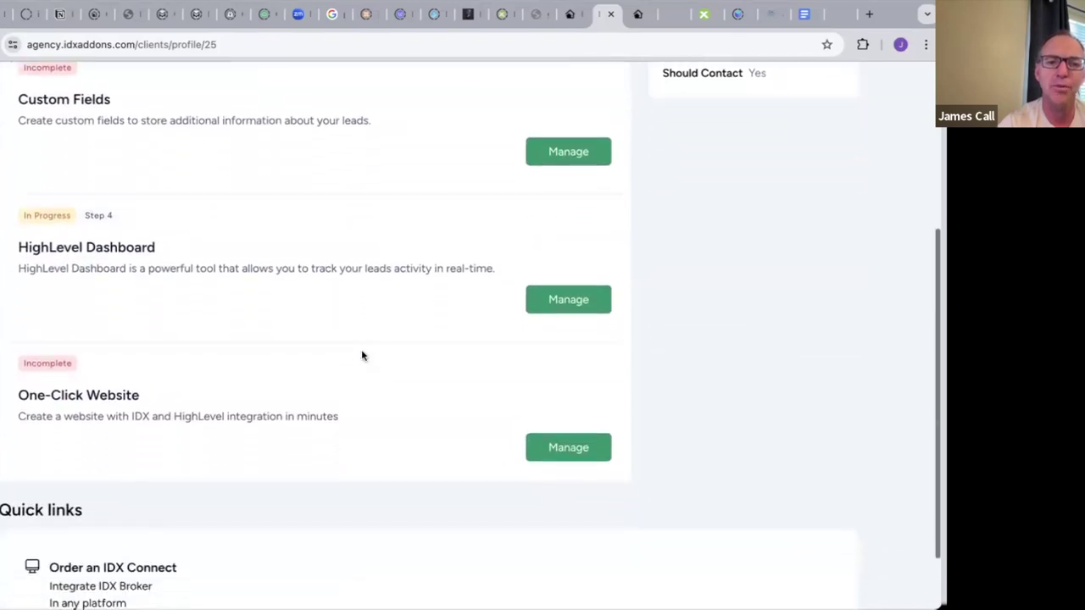
scroll(361, 355, down, 1)
scroll(361, 355, up, 1)
scroll(407, 314, up, 1)
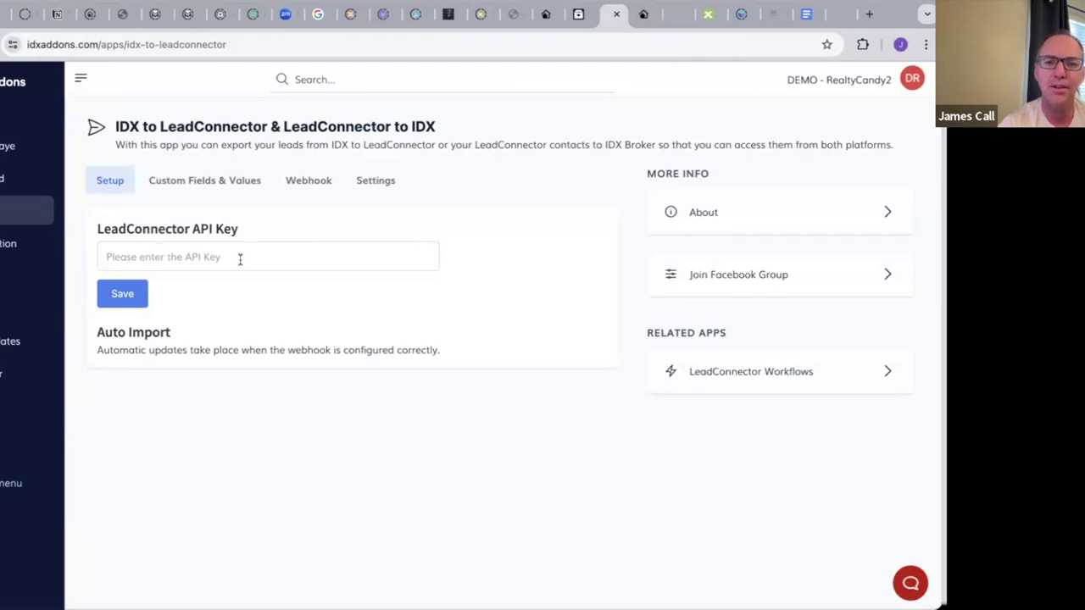
key(ctrl+shift+Tab)
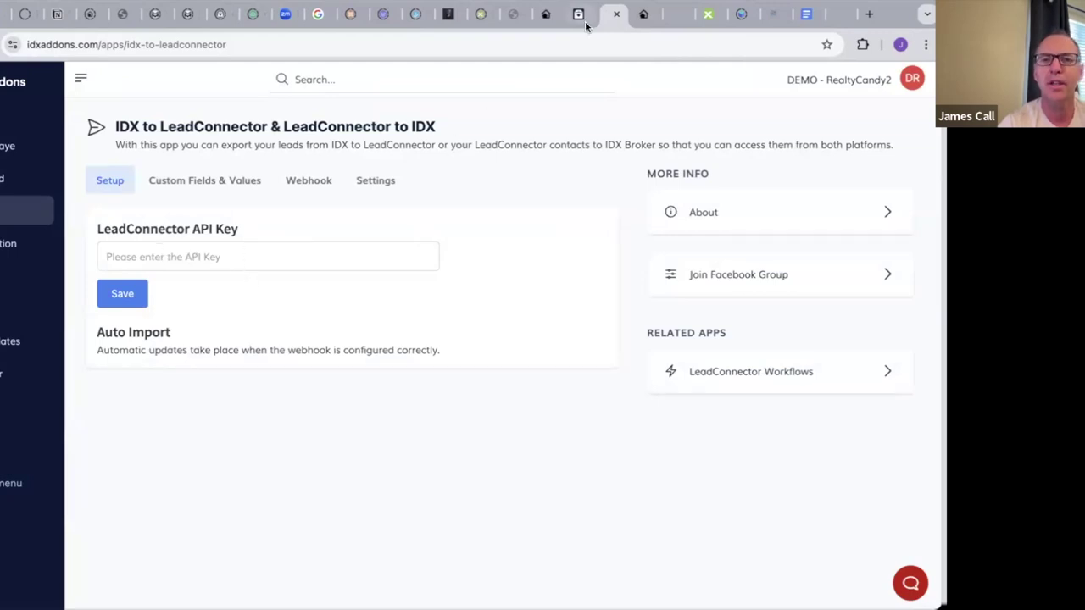
scroll(407, 161, down, 1)
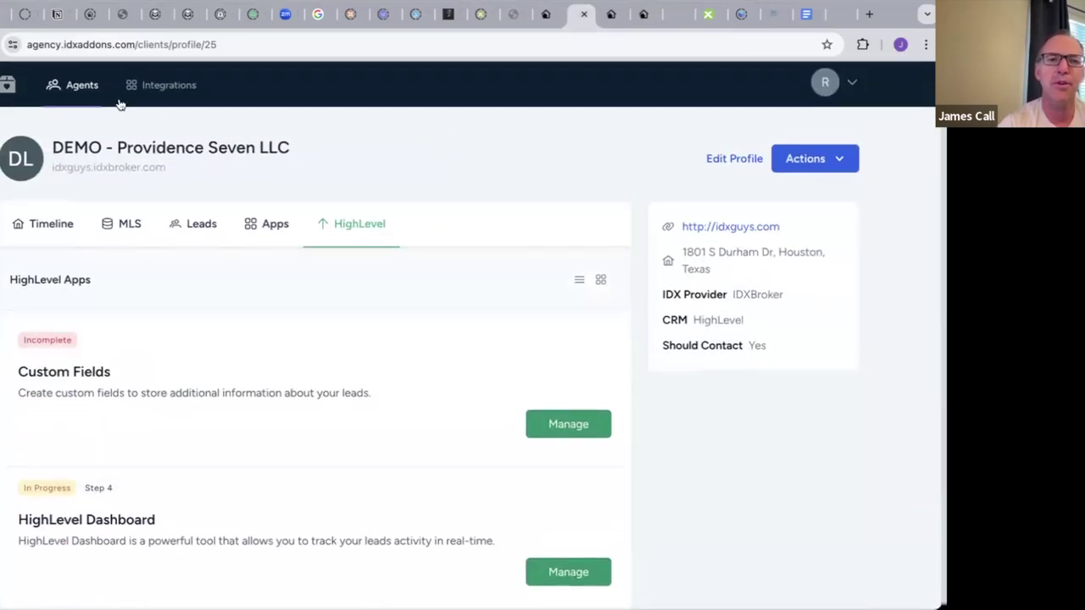
Scroll through the clients' Websites list with platforms, IDXBroker domains and next actions.
click(76, 87)
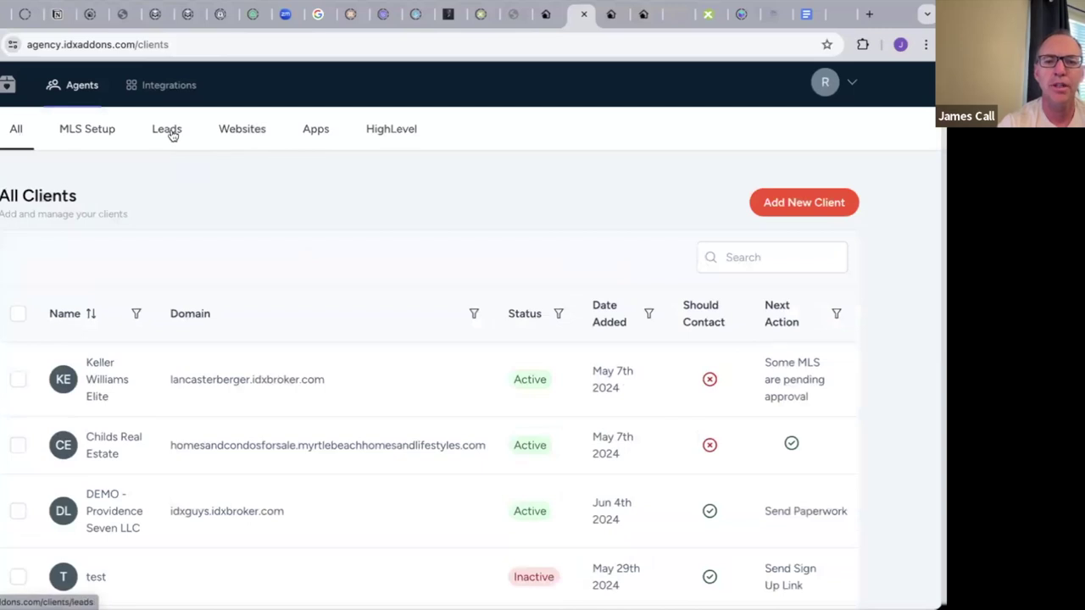
click(253, 129)
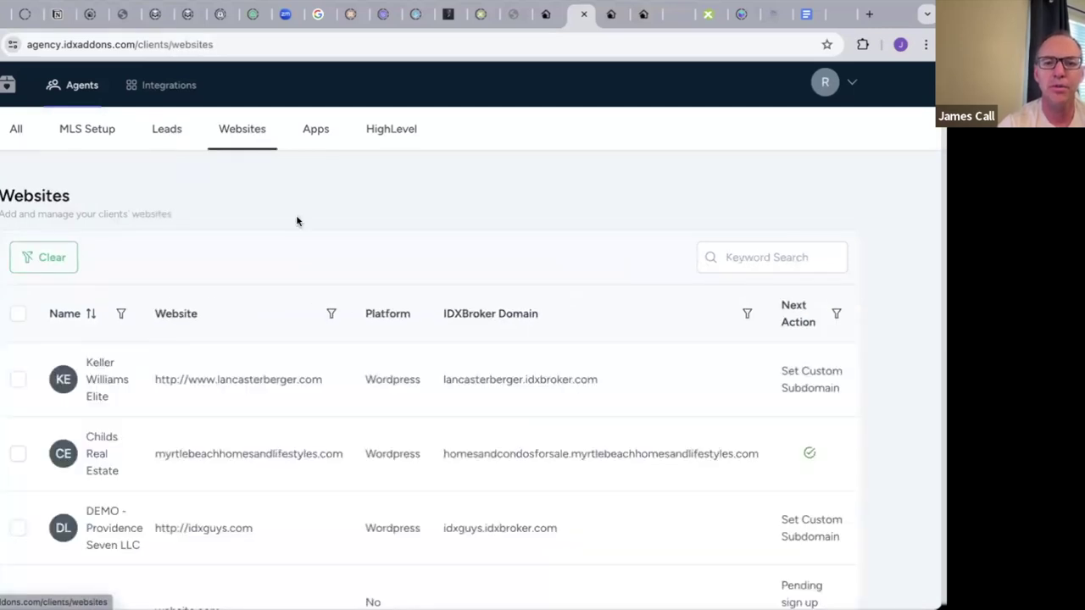
scroll(297, 221, down, 1)
scroll(297, 221, down, 1)
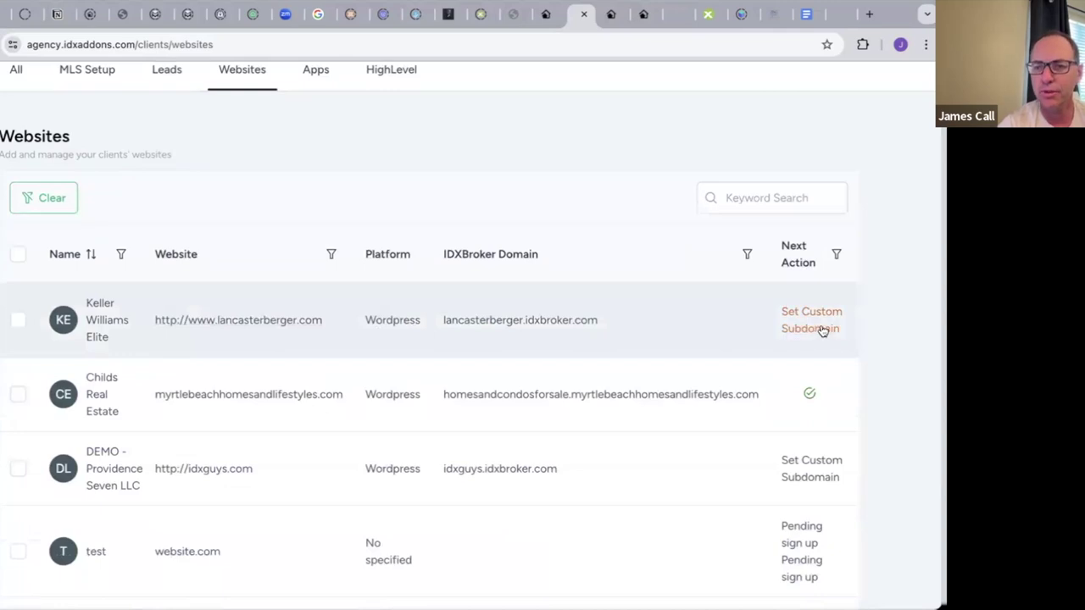
scroll(821, 331, down, 3)
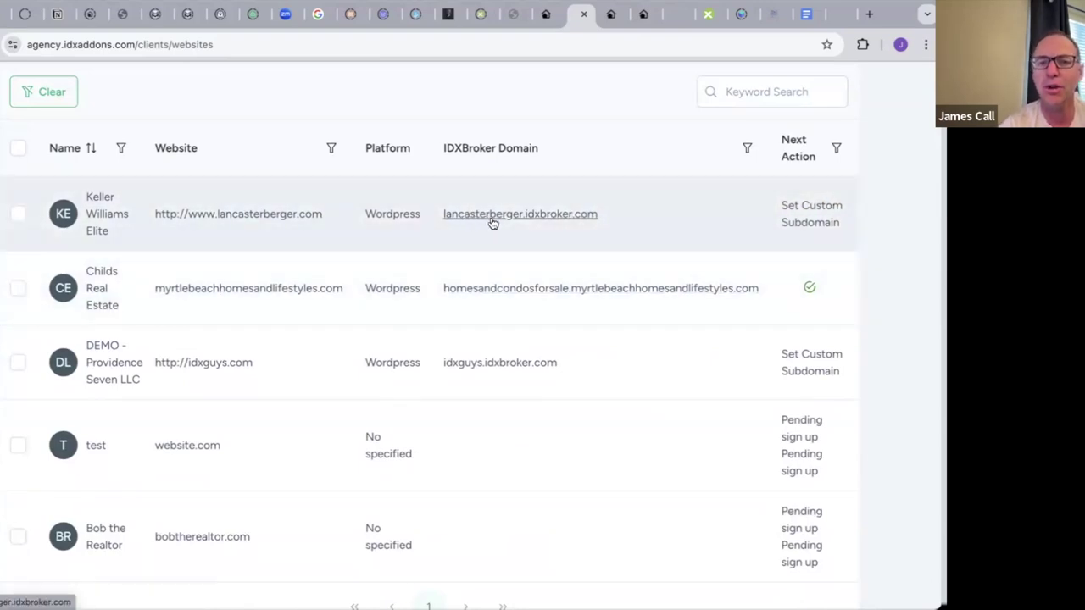
Review the free custom subdomain setup dialog for Keller Williams Elite, then close it.
click(830, 207)
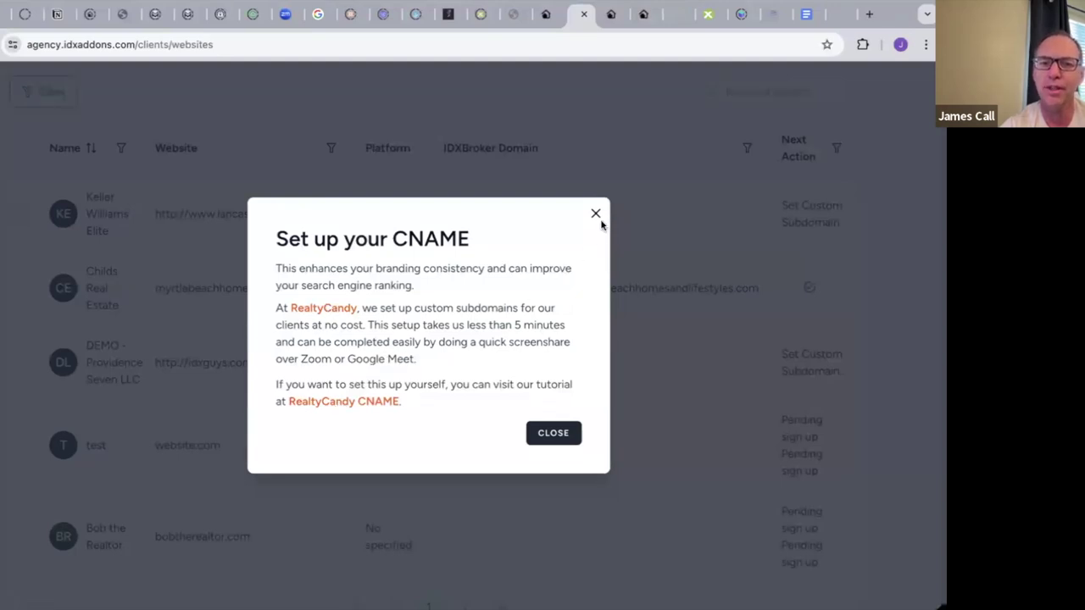
drag(438, 311, 460, 359)
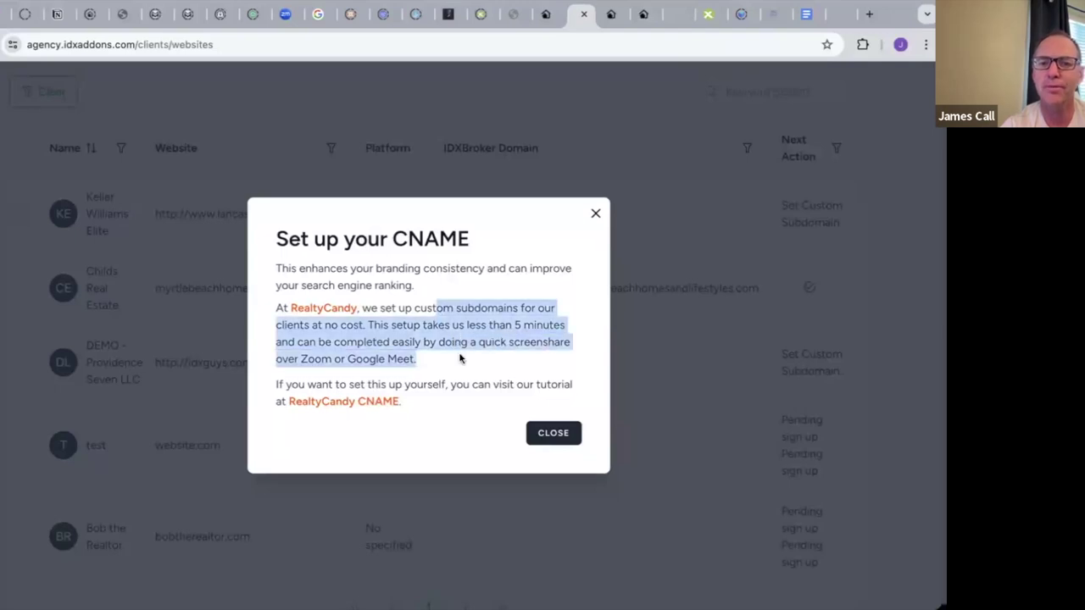
click(596, 213)
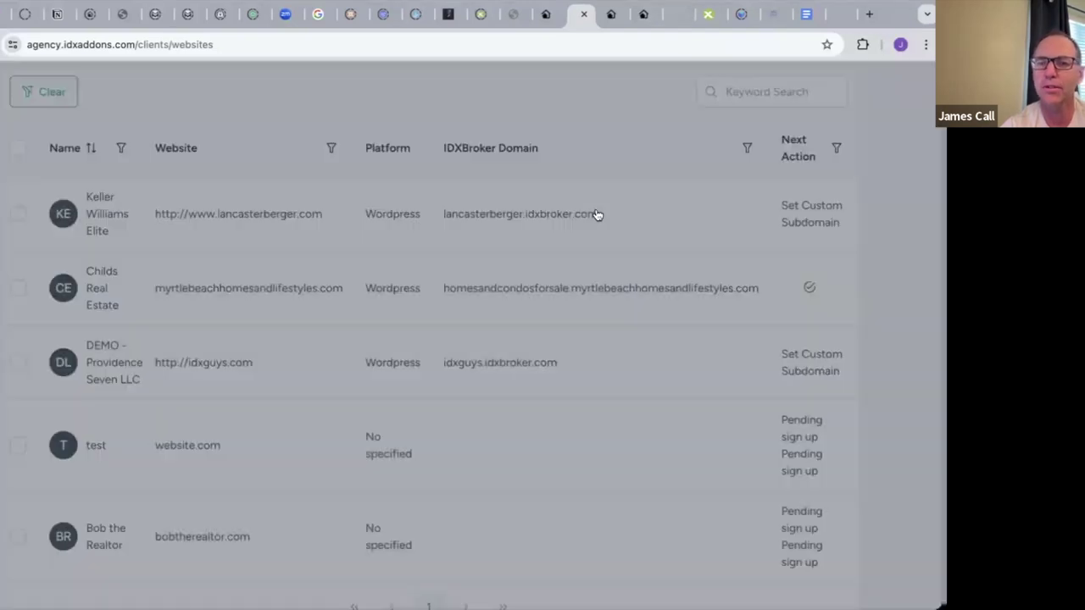
scroll(625, 301, down, 1)
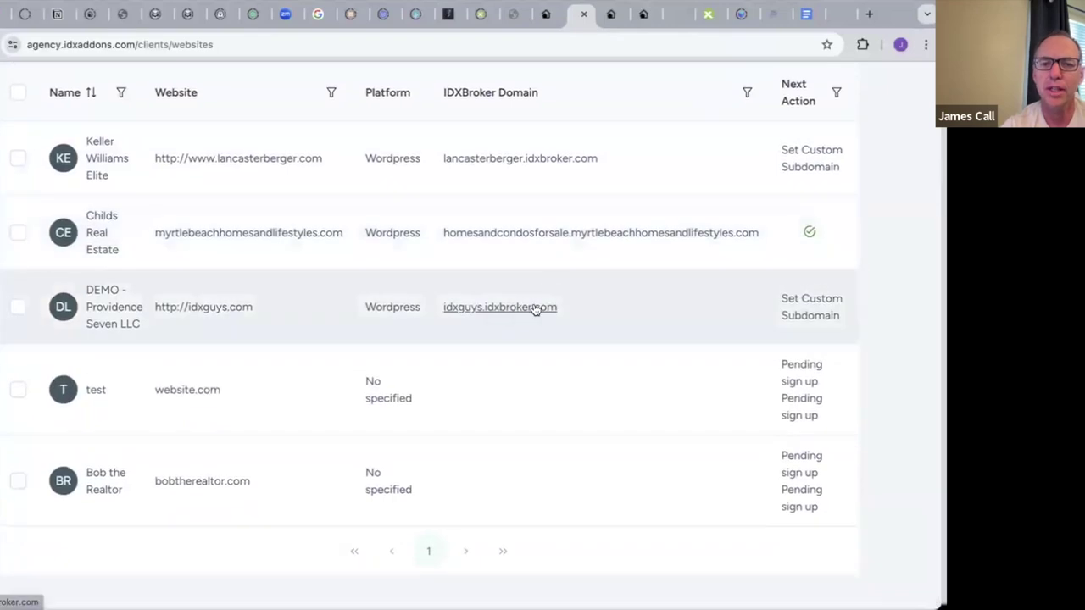
scroll(551, 314, up, 2)
scroll(395, 206, down, 2)
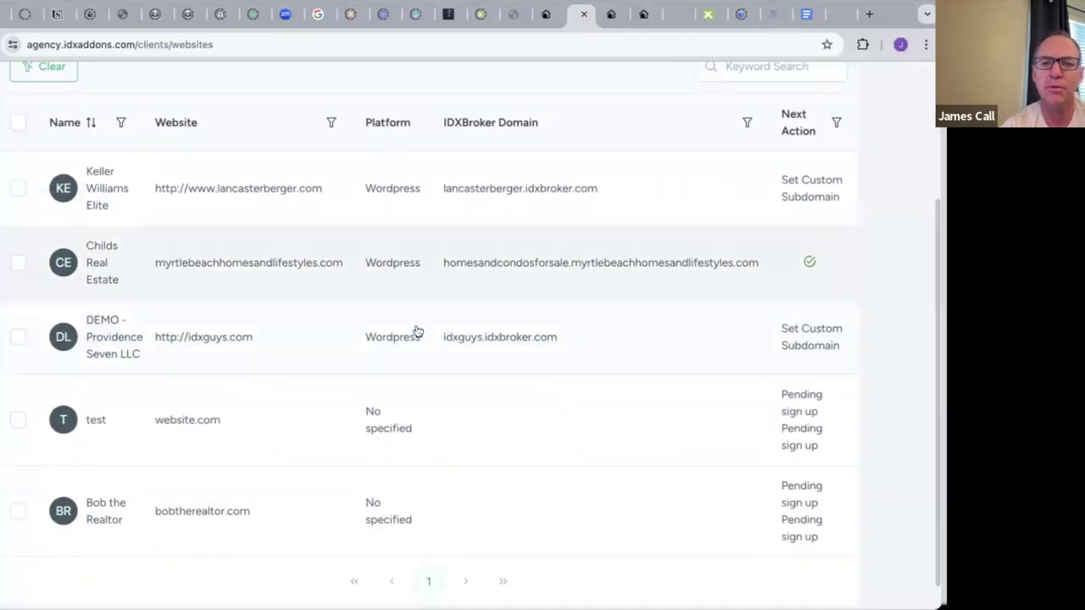
scroll(426, 308, up, 3)
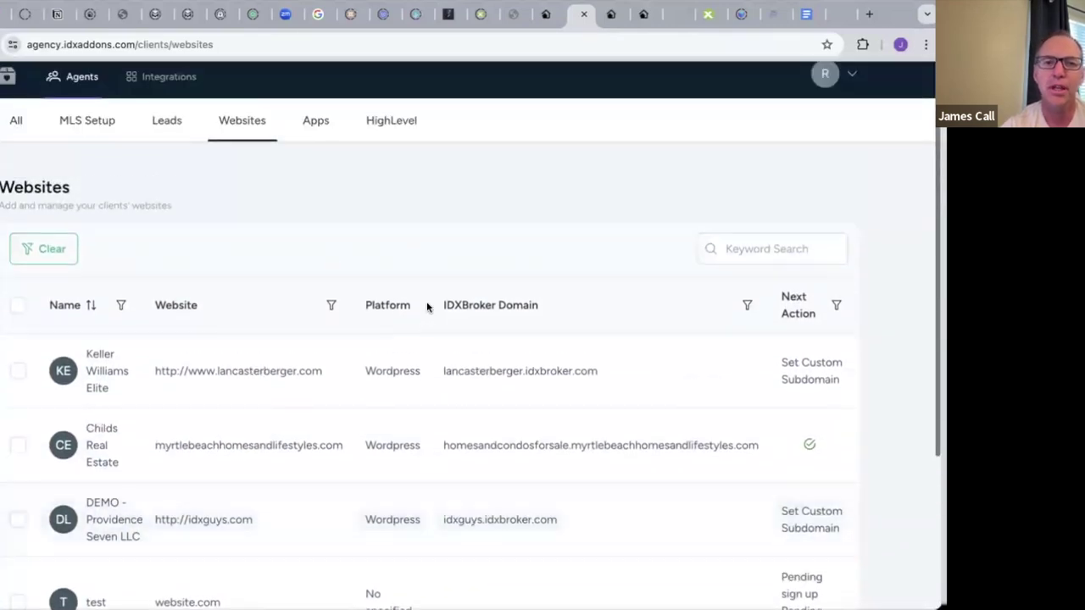
Turn on Auto Saved Search in the DEMO - Providence Seven LLC row of the Apps list.
click(316, 124)
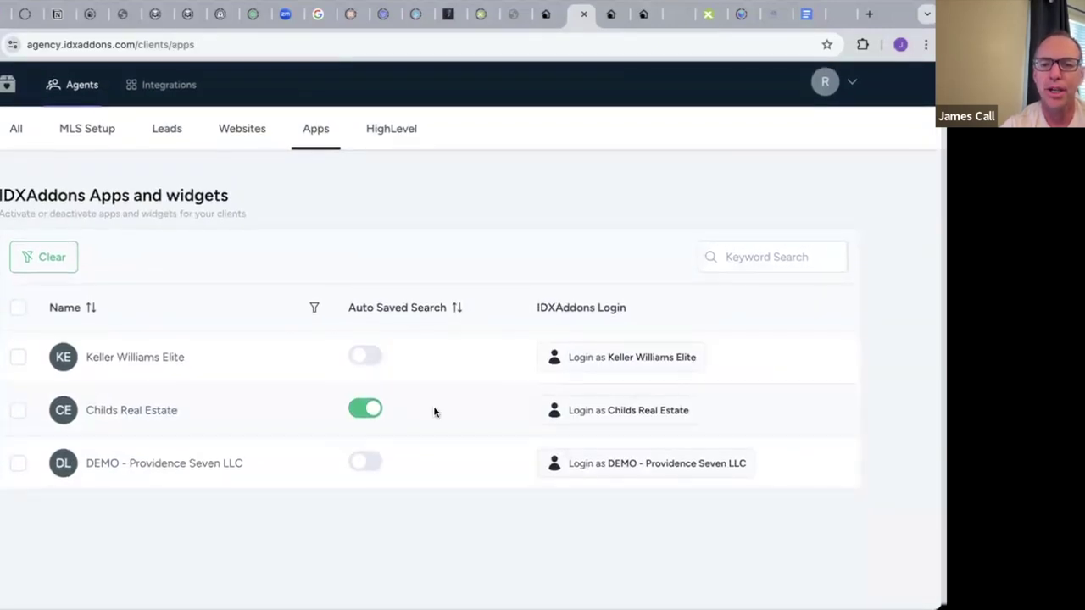
click(365, 465)
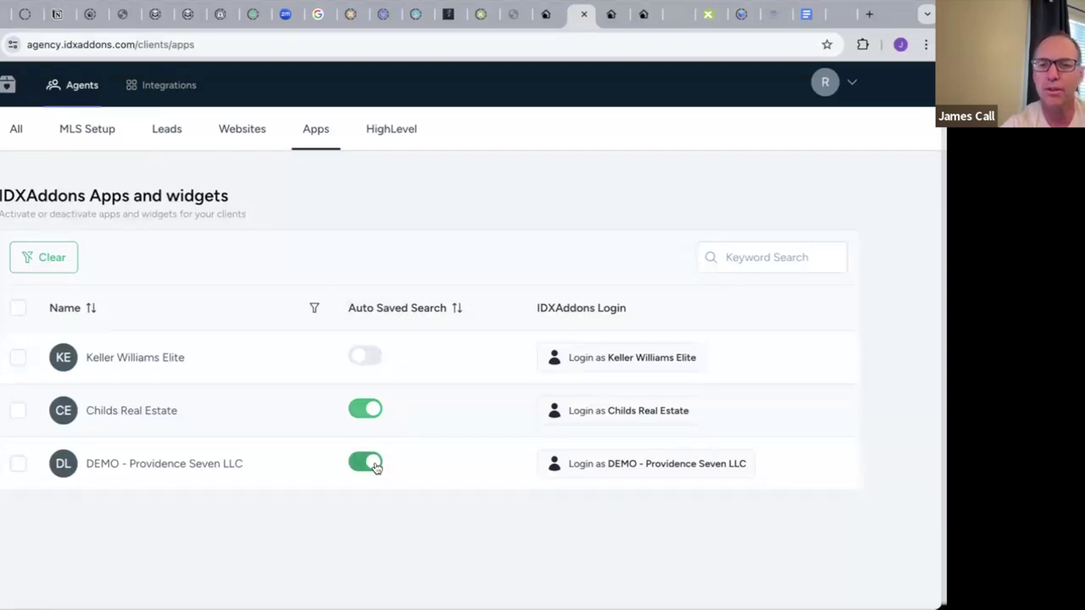
Log in as DEMO - Providence Seven LLC, browse its integration and apps pages, then view HighLevel Clients.
click(653, 477)
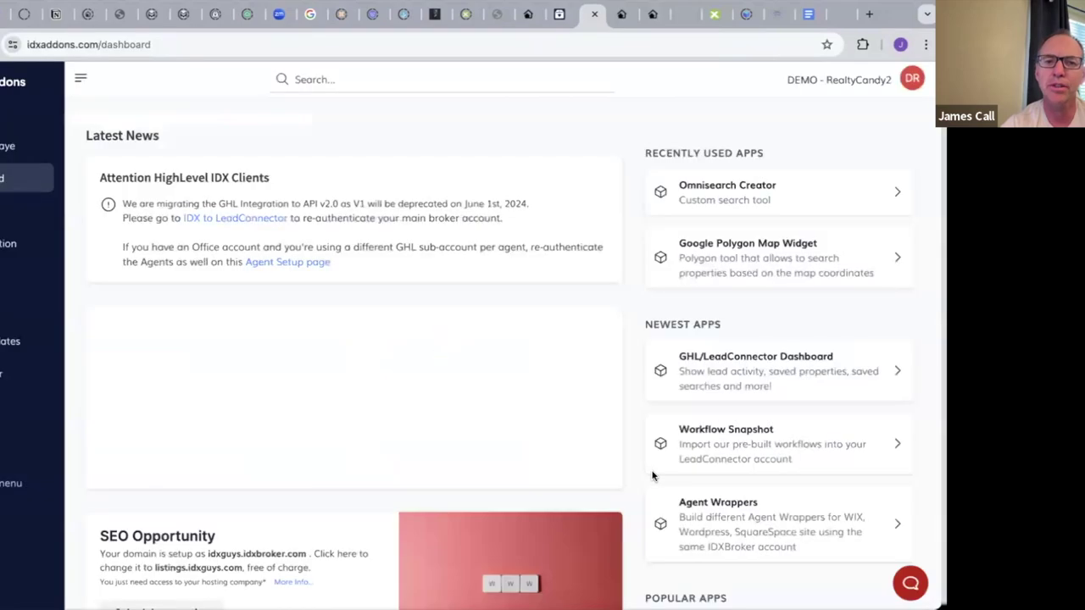
click(16, 252)
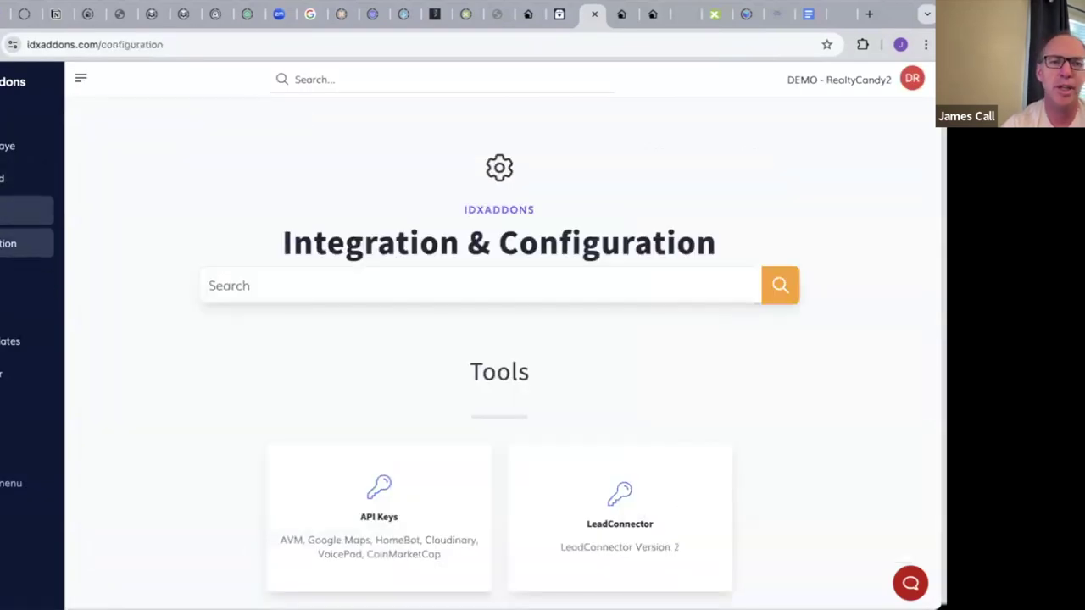
click(15, 214)
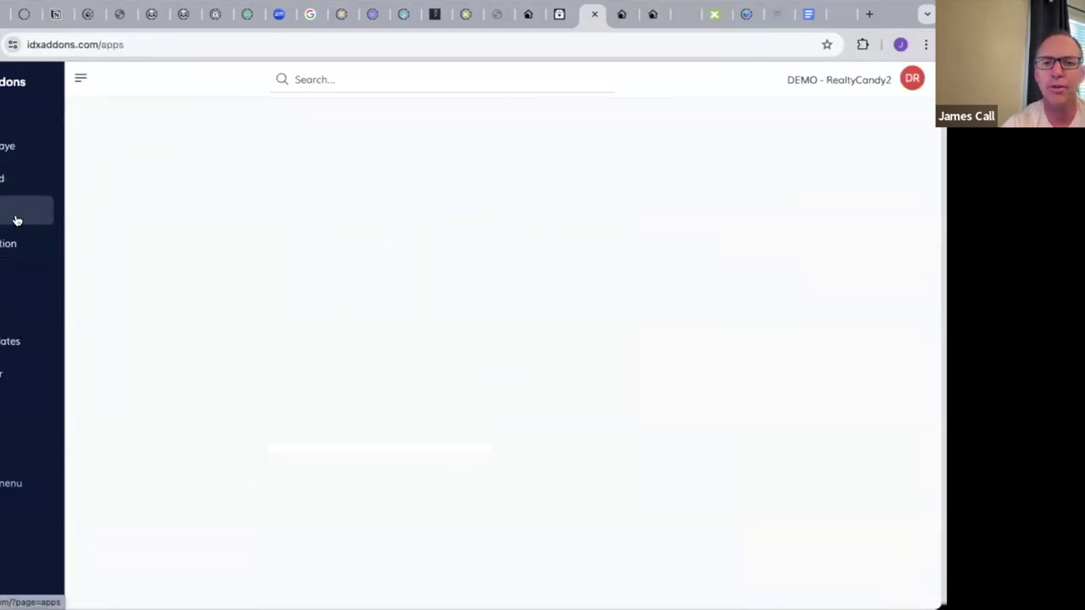
click(559, 14)
click(391, 132)
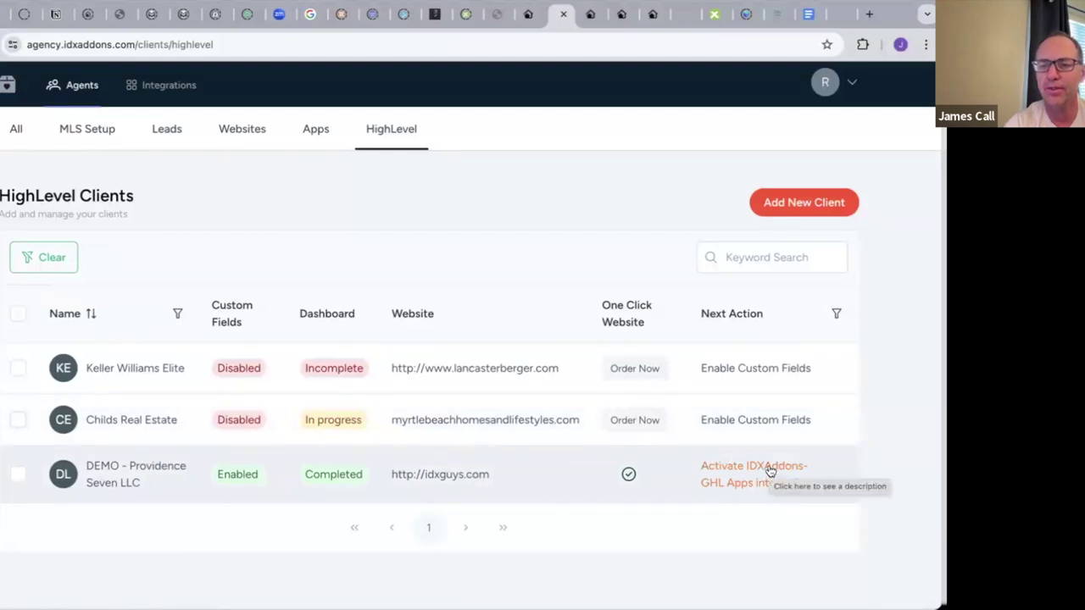
Review the Open House Forms app and its LeadConnector Integration settings, then close the HighLevel integration list.
click(770, 471)
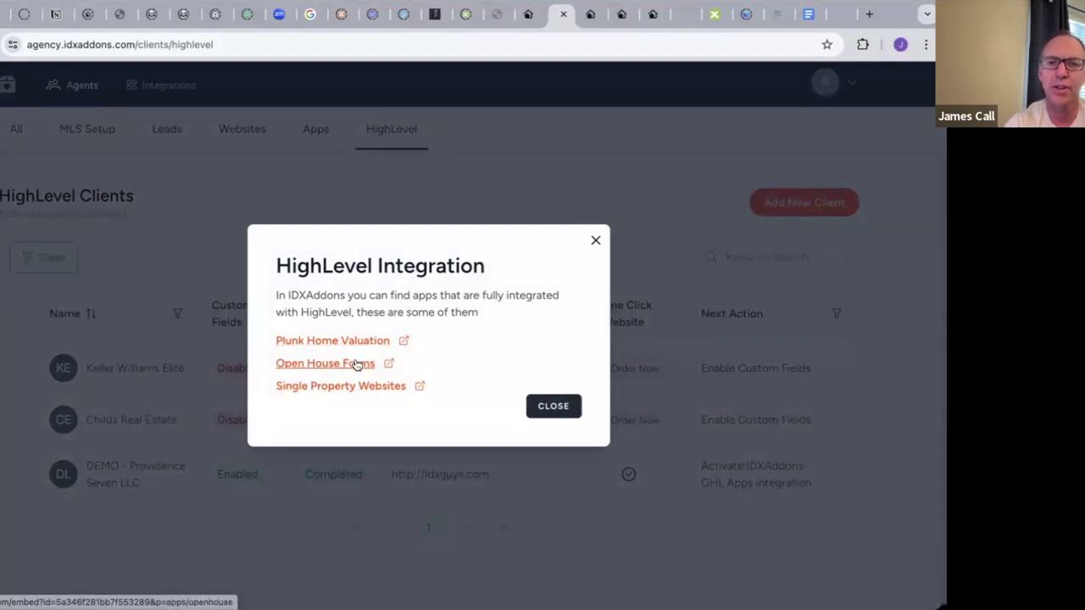
click(357, 363)
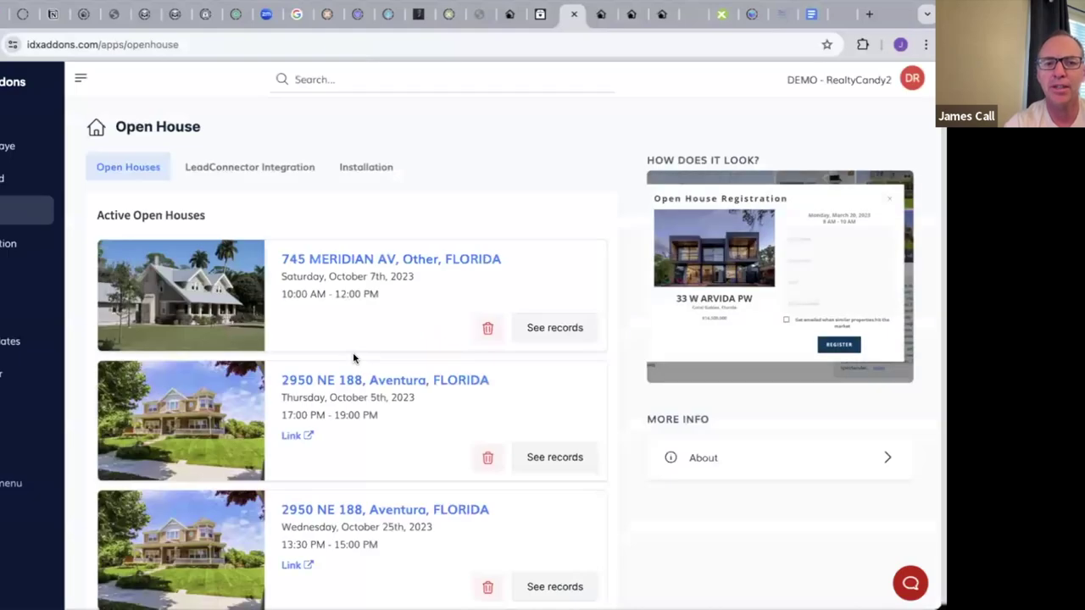
scroll(353, 358, down, 5)
scroll(353, 359, down, 1)
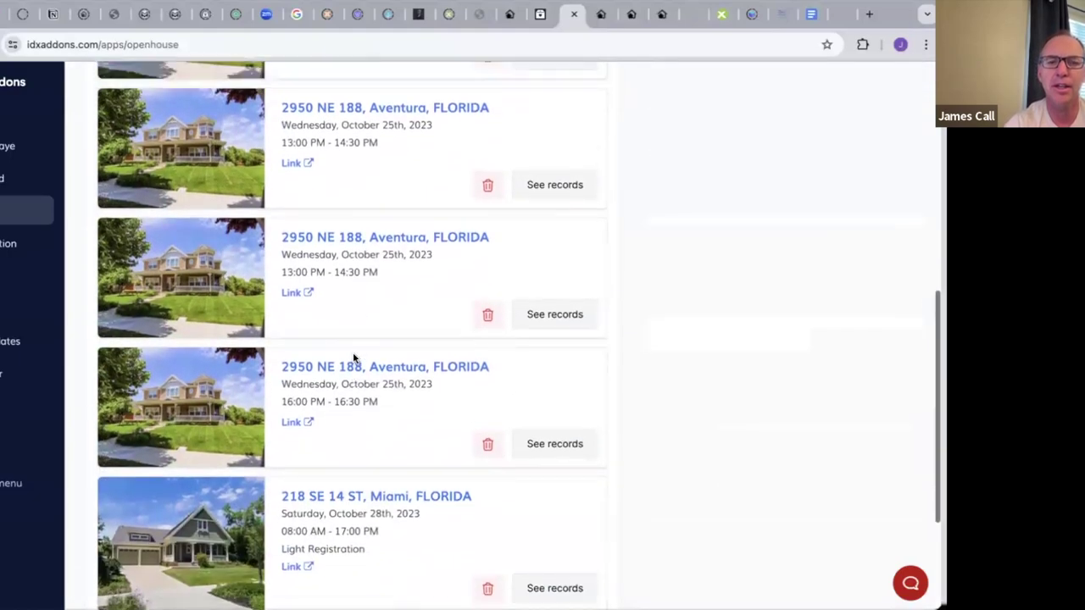
scroll(353, 359, up, 6)
click(259, 165)
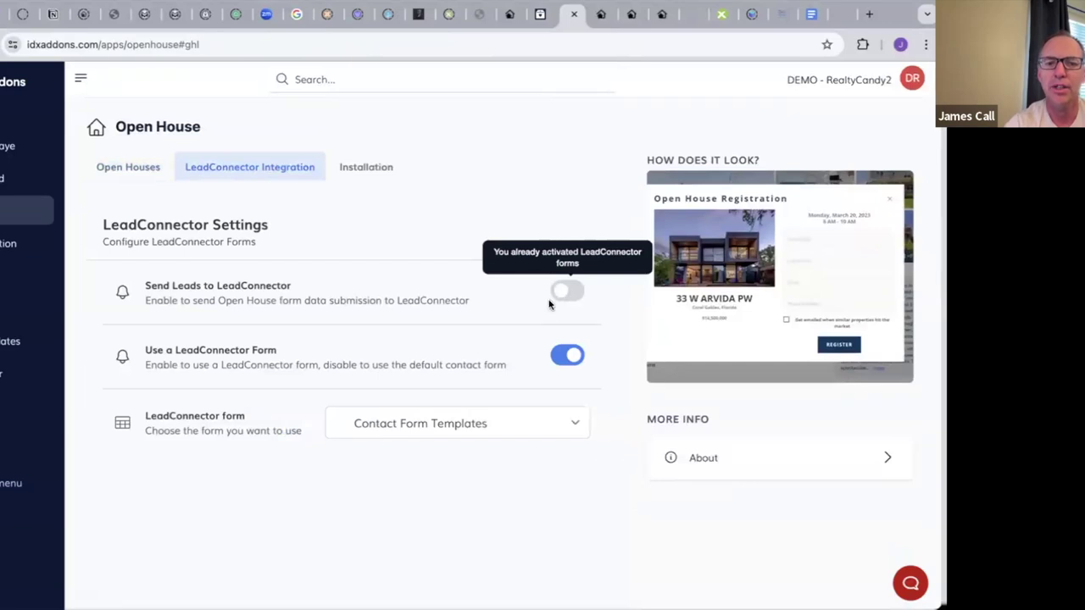
click(540, 14)
click(598, 241)
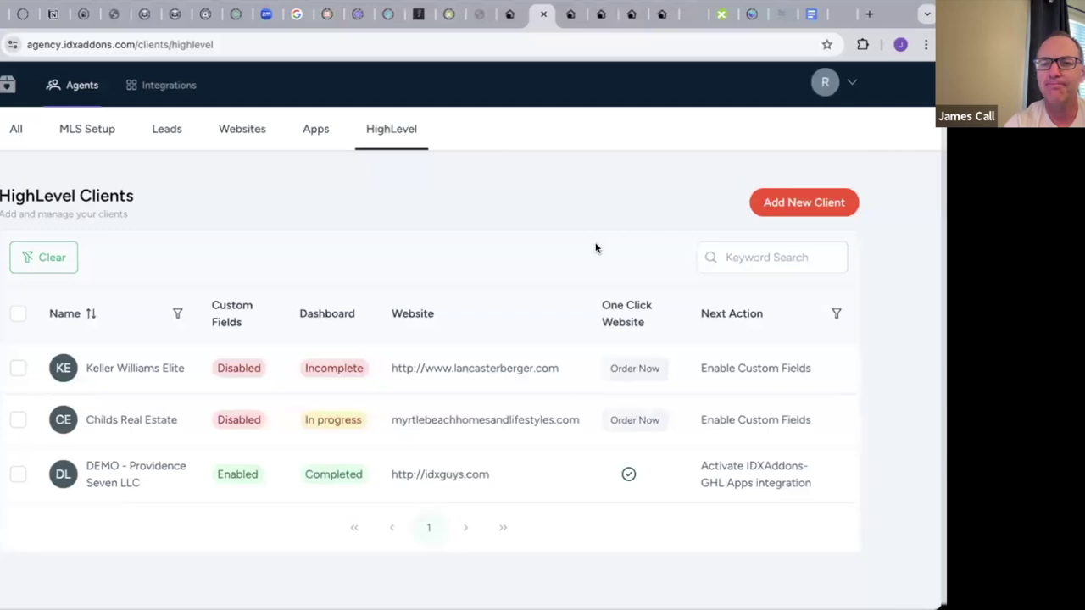
Show the HighLevel integration's Extra Features down to the Code Snippet and White Label sections.
click(167, 88)
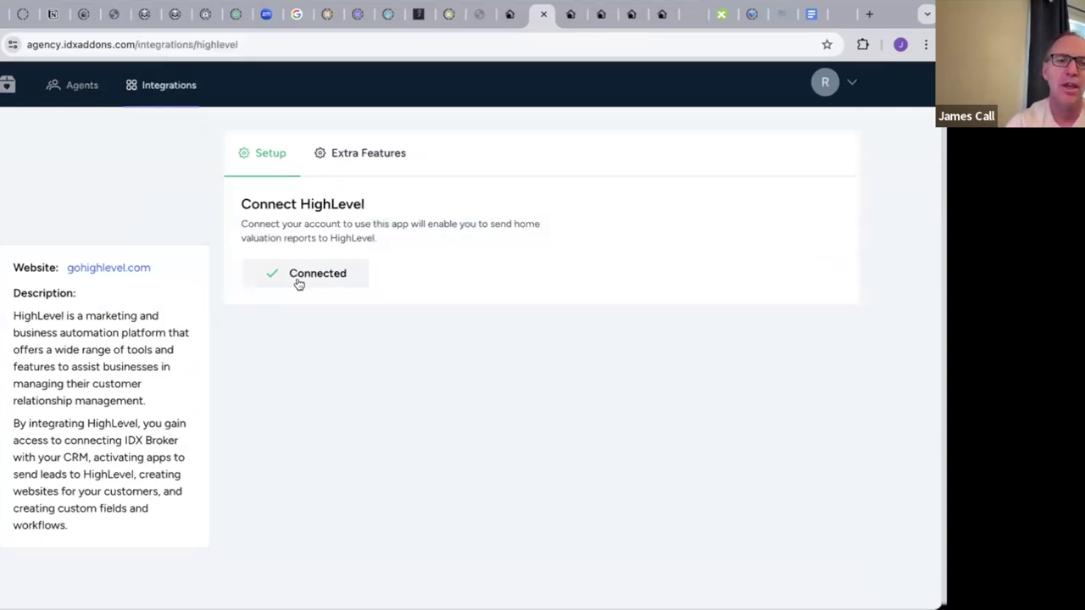
click(370, 155)
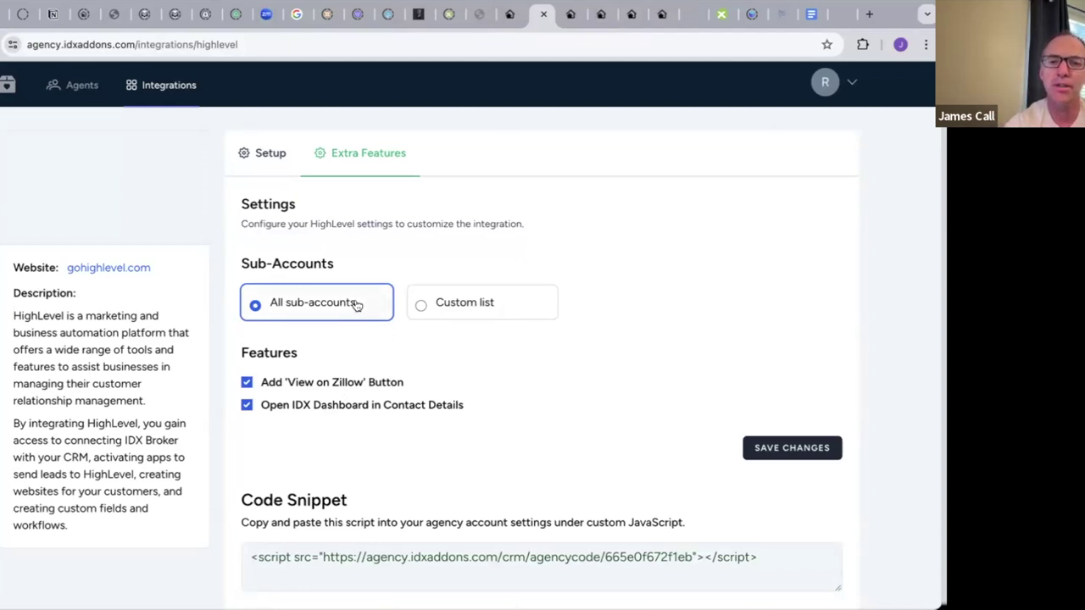
scroll(449, 311, down, 3)
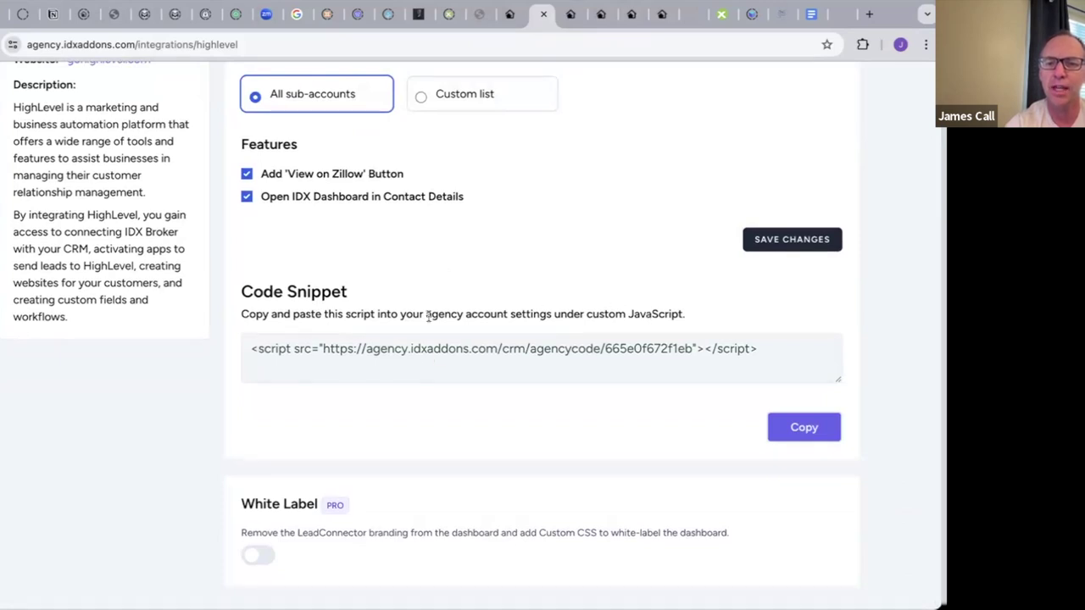
scroll(475, 348, down, 2)
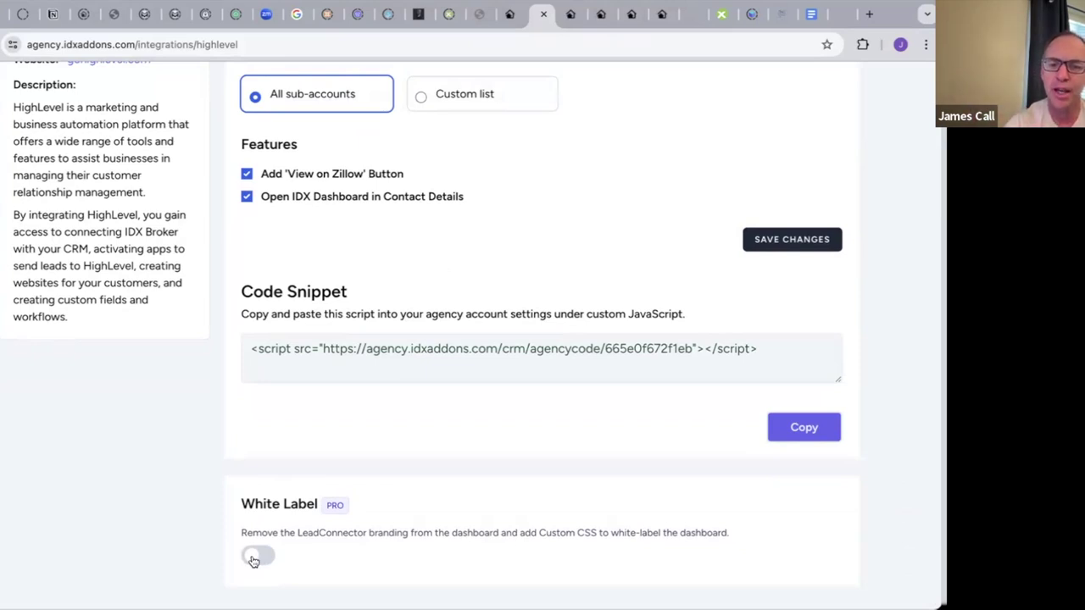
click(253, 558)
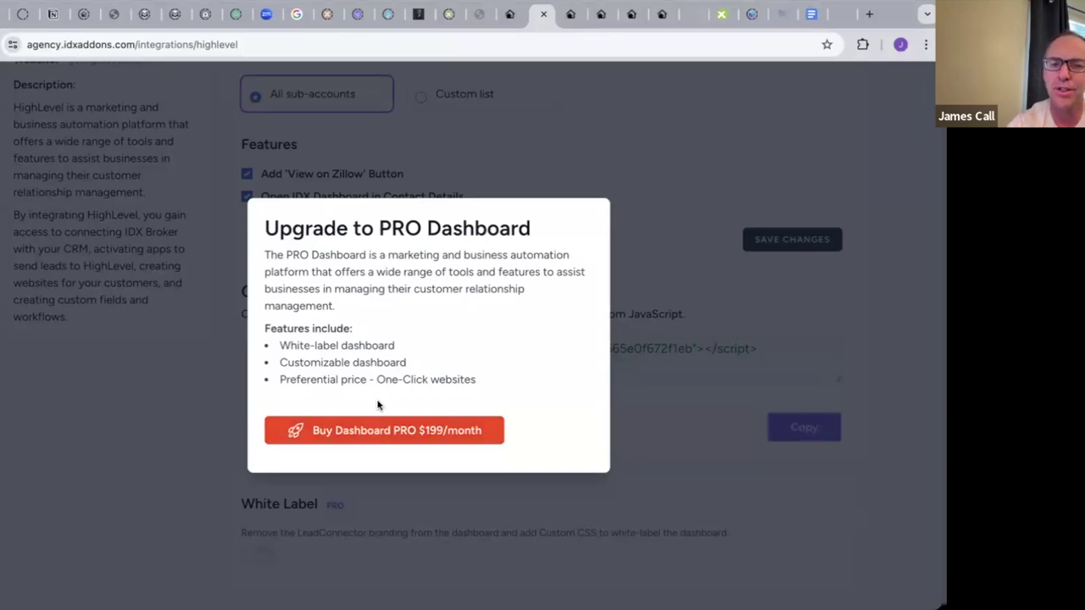
click(591, 174)
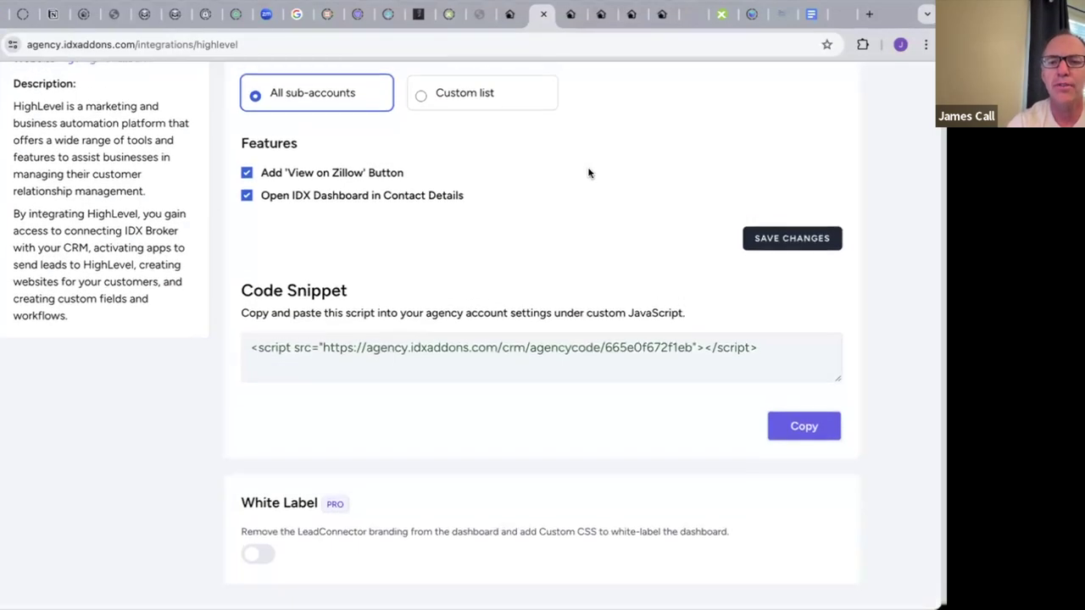
scroll(589, 174, up, 3)
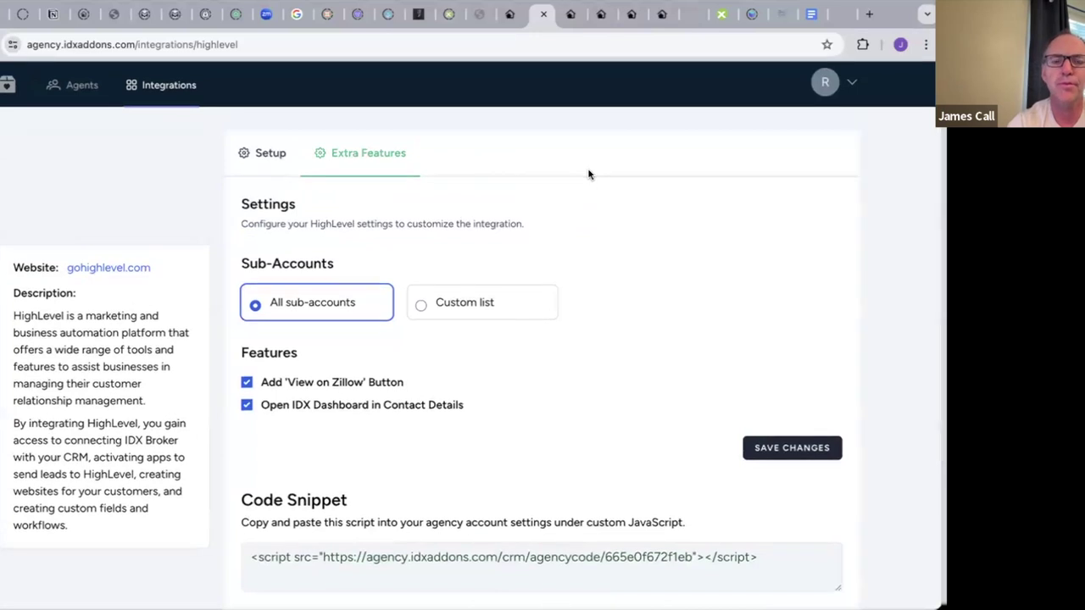
Look over the account Profile and password settings, then return to the All Clients list.
click(831, 85)
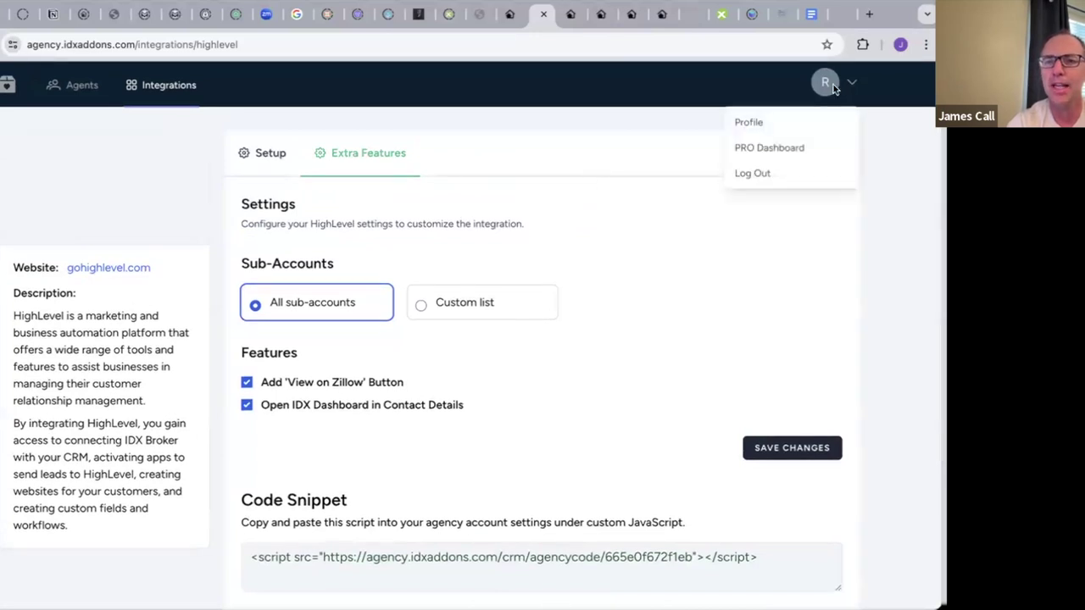
click(750, 123)
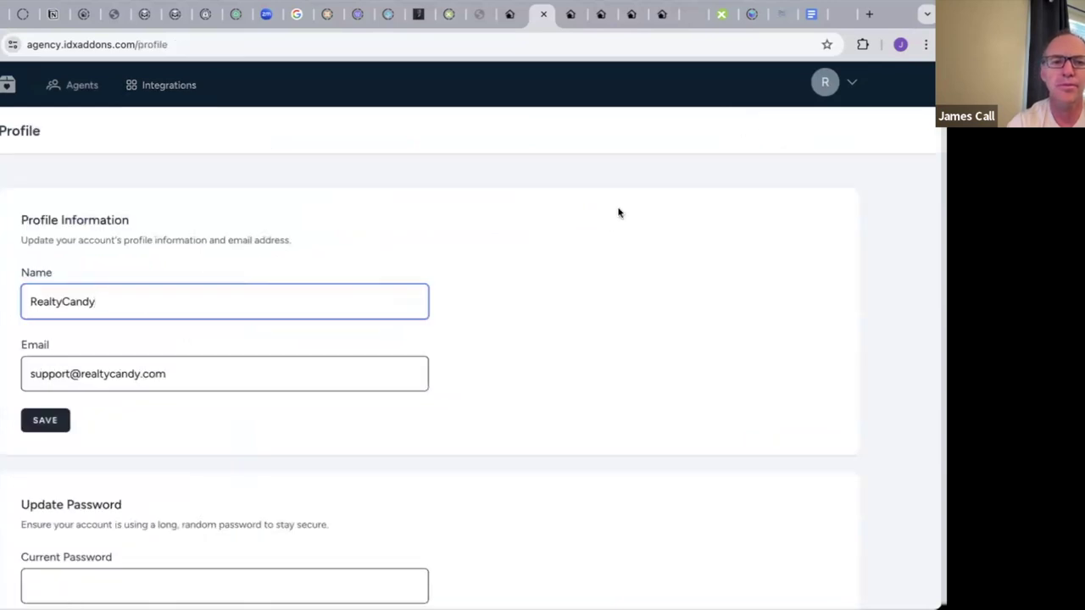
scroll(604, 227, down, 4)
scroll(604, 227, down, 1)
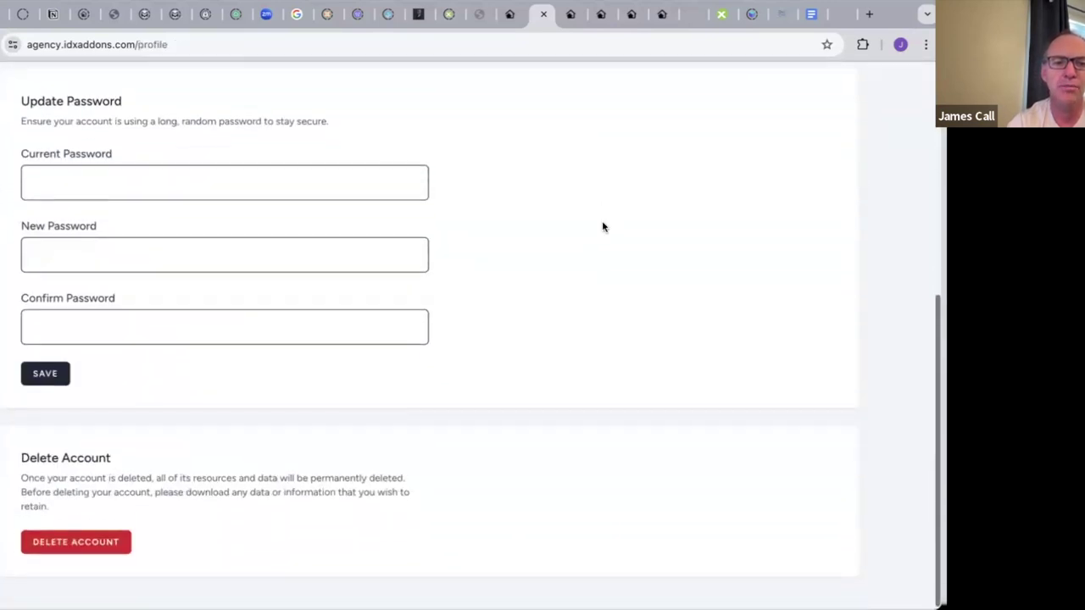
scroll(604, 226, up, 3)
scroll(604, 226, up, 2)
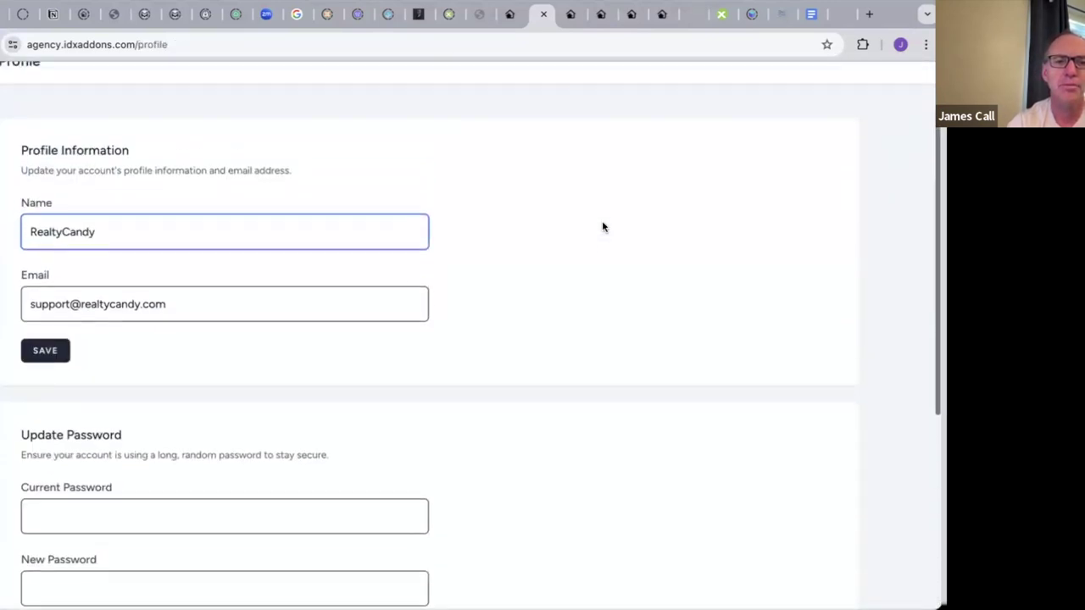
scroll(604, 226, up, 1)
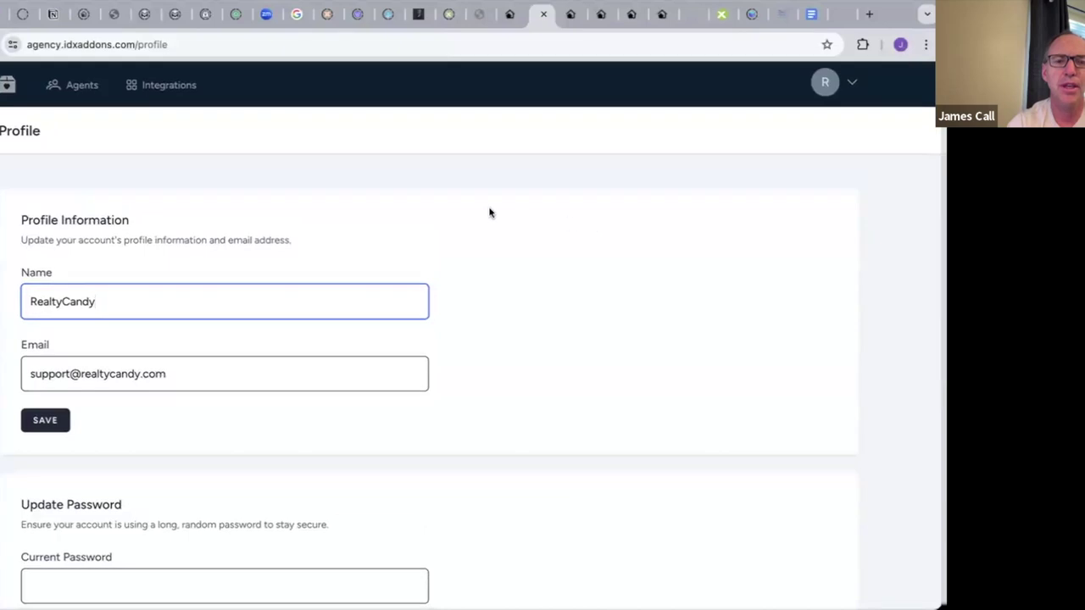
click(70, 86)
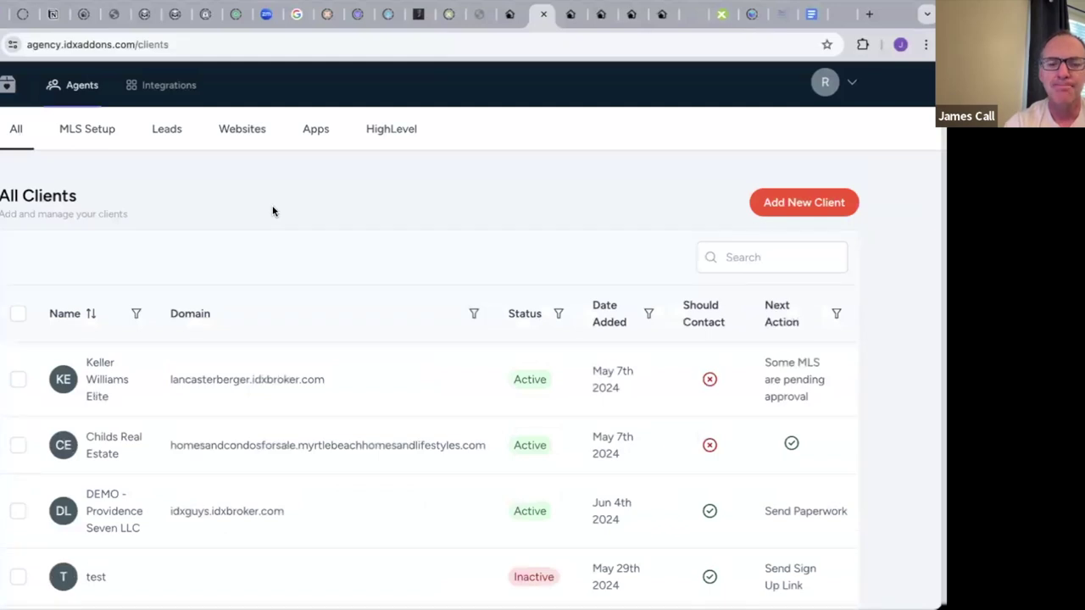
click(137, 44)
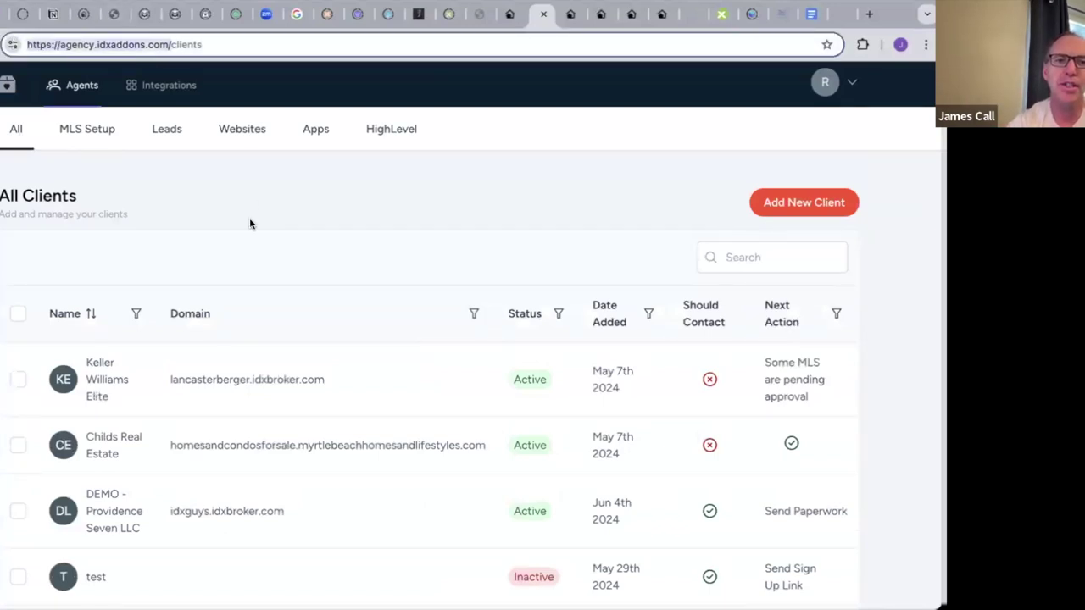